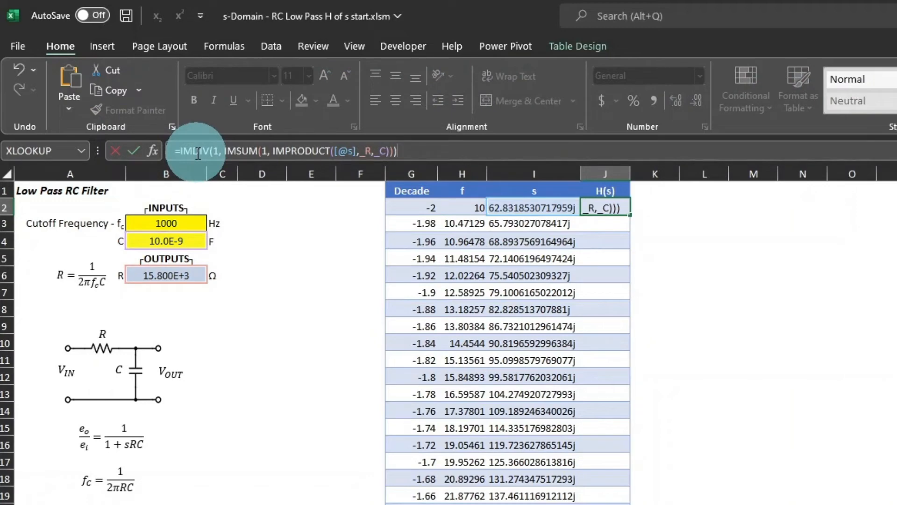
Confirm the H(s) formula =IMDIV(1, IMSUM(1, IMPRODUCT([@s],_R,_C))) in J2 and fit column J's width to its contents.
key("Return")
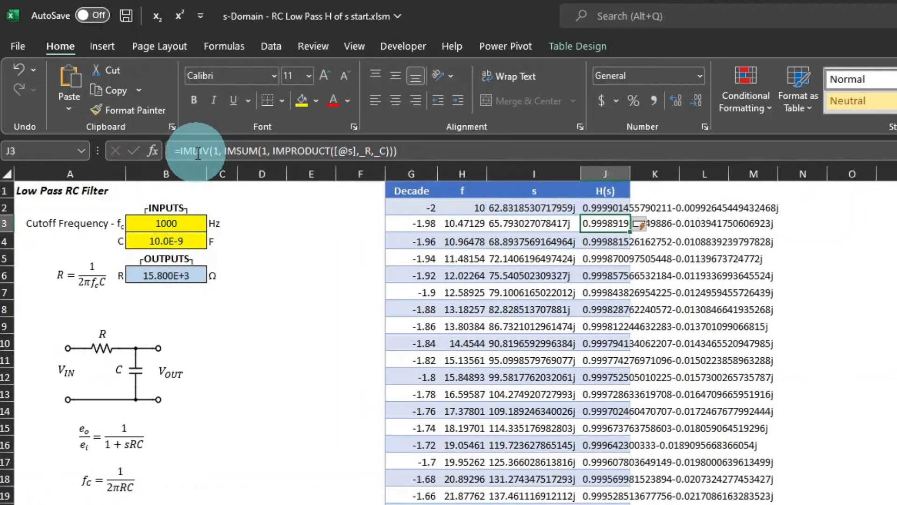
double_click(631, 170)
left_click(631, 206)
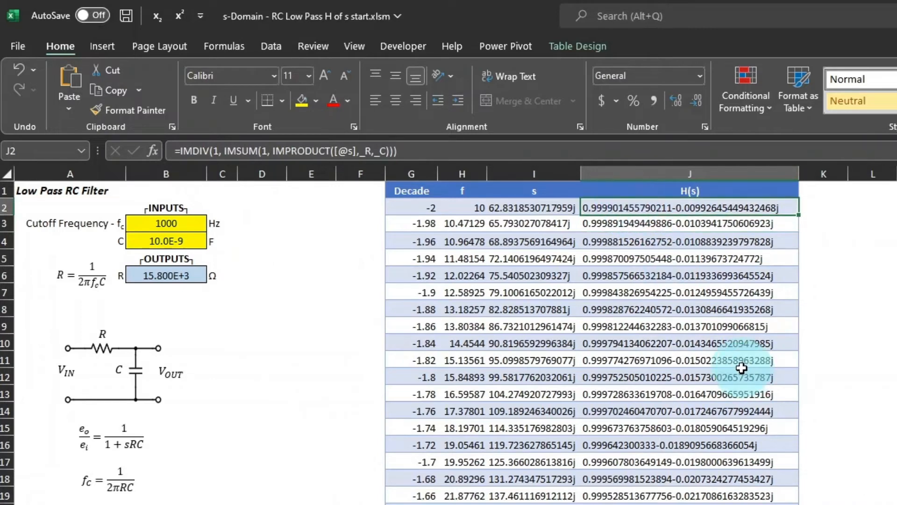
Enlarge the formula bar and break the H(s) formula in J2 onto new lines before IMSUM and IMPRODUCT.
left_click(448, 159)
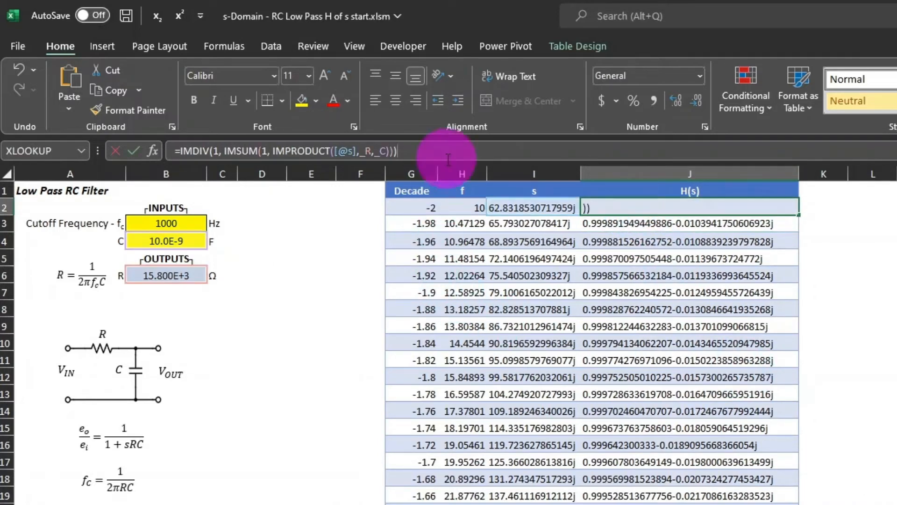
left_click_drag(449, 164, 444, 208)
left_click(226, 152)
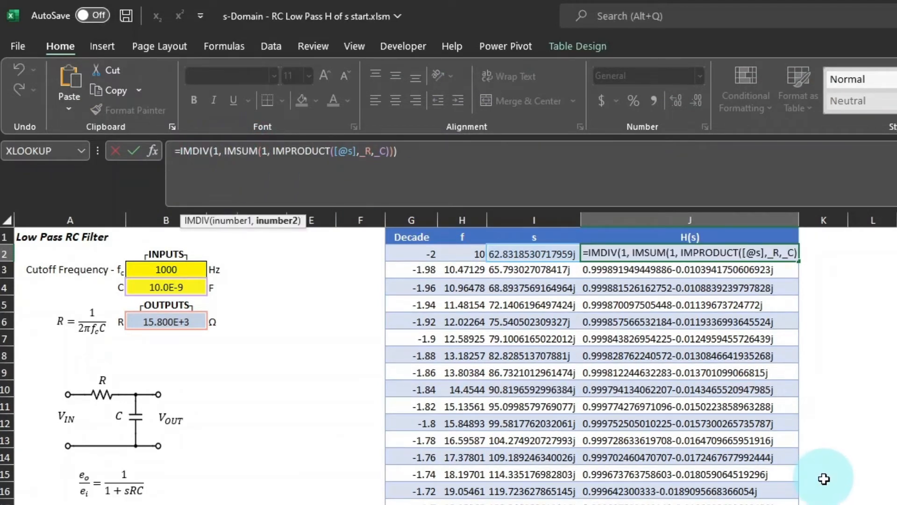
key("alt+Return")
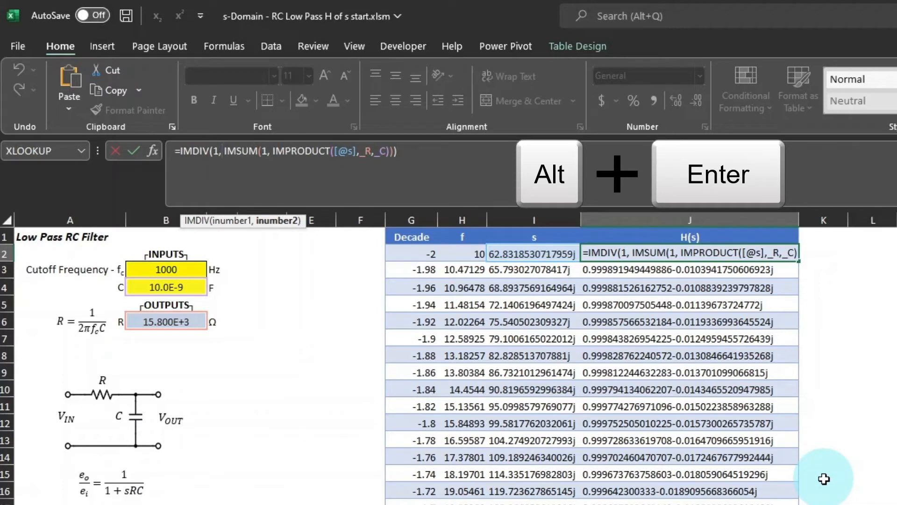
key("alt+Return")
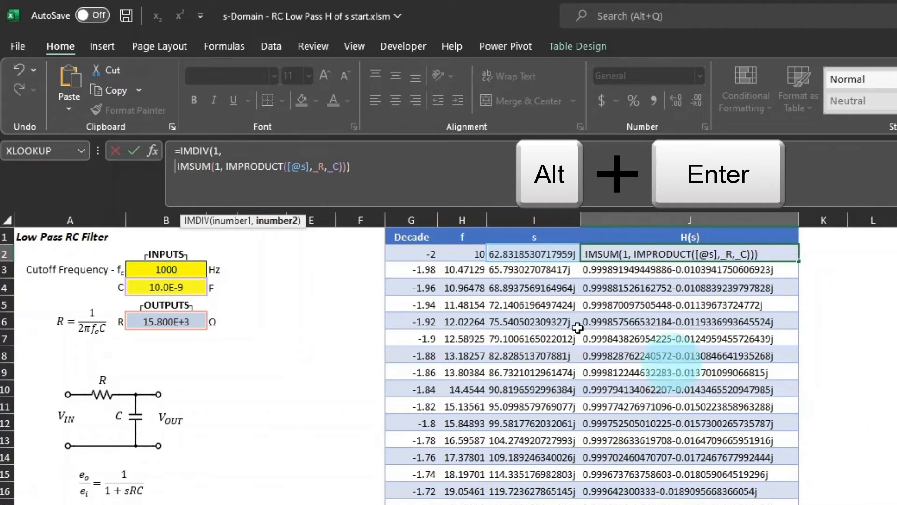
left_click(225, 163)
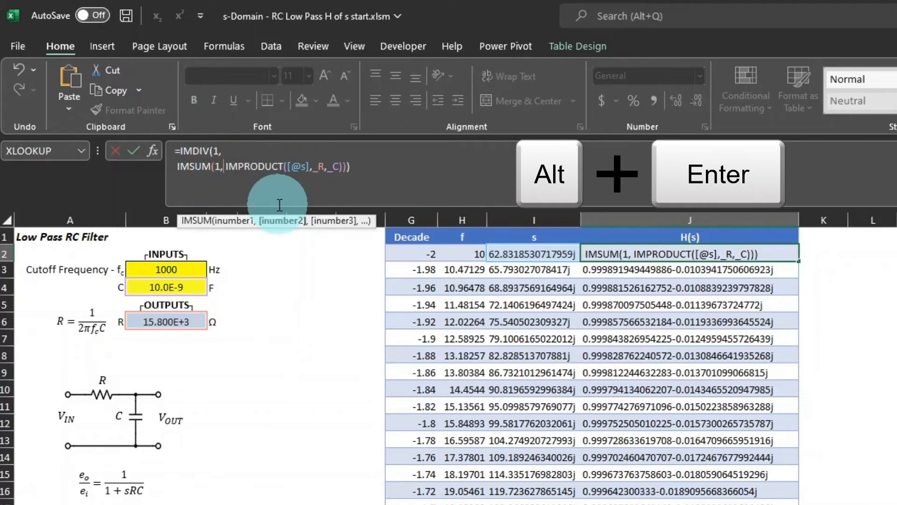
key("alt+Return")
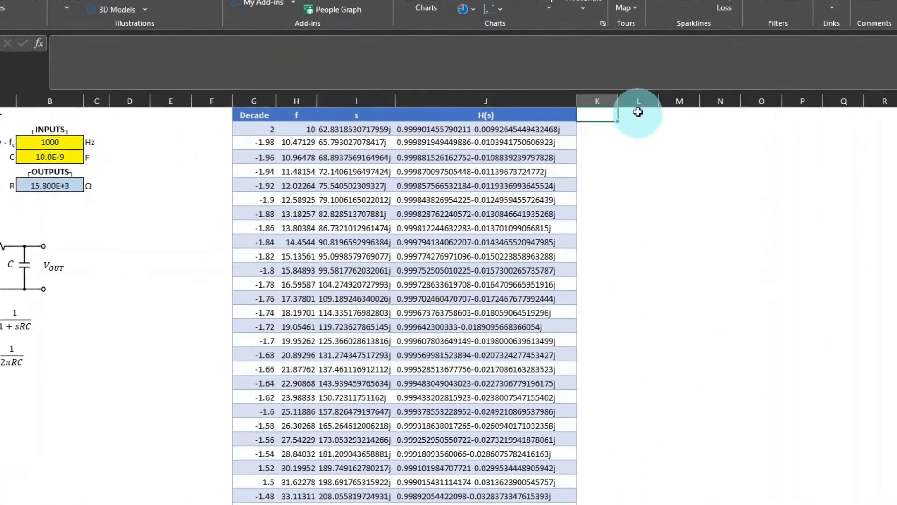
Add a table column headed "Mag (dB)" in cell K1, next to the H(s) column.
left_click(564, 123)
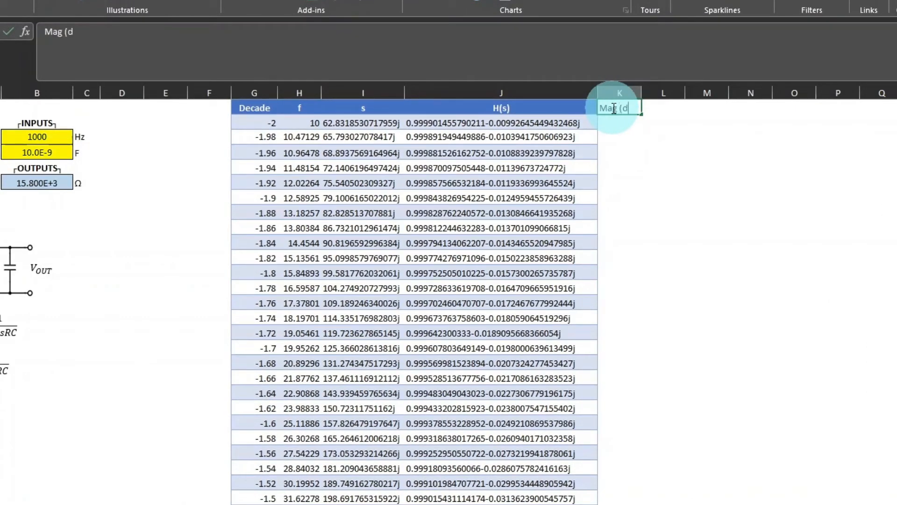
type("Mag (dB)")
key("Return")
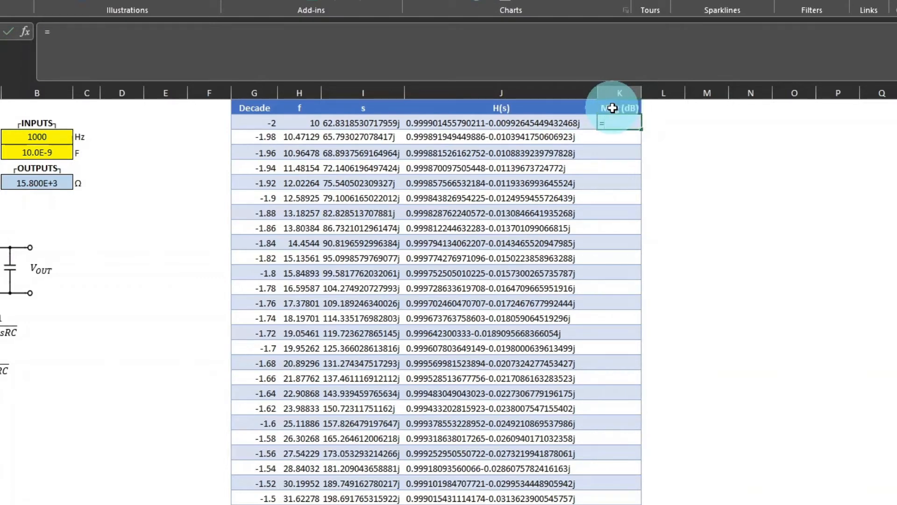
Fill the Mag (dB) column with the formula =20*LOG(IMABS([@[H(s)]])), entered in K2.
type("=20*log(")
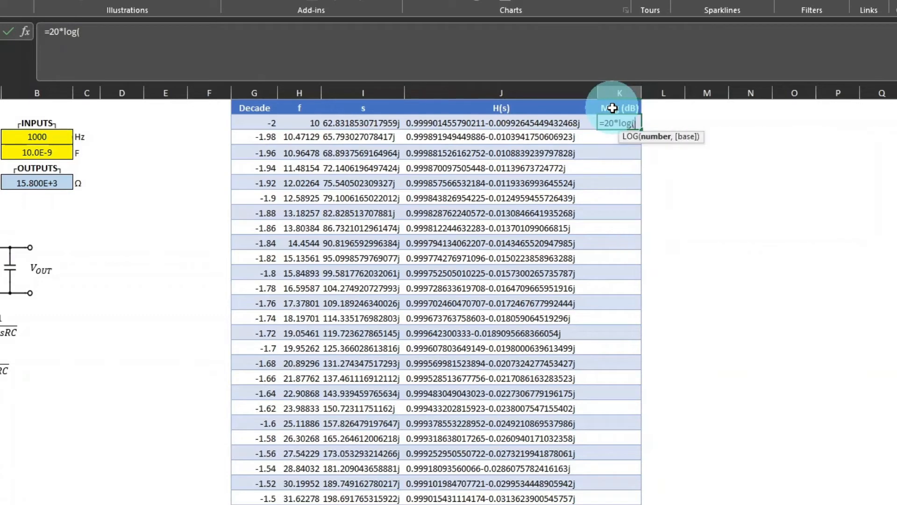
type("i")
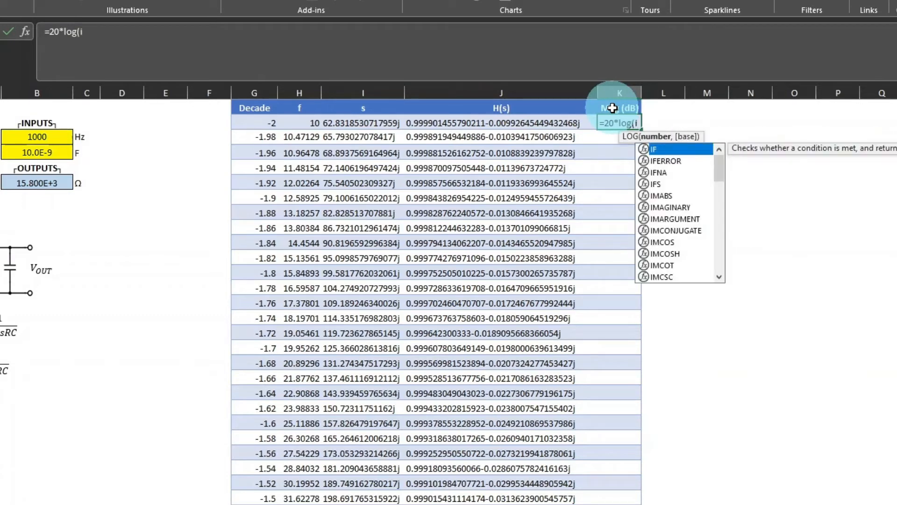
type("mab")
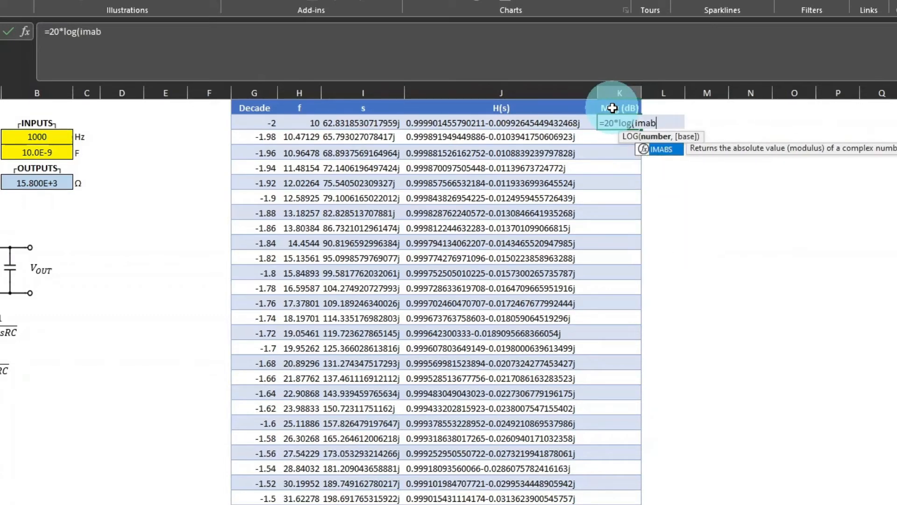
key("Tab")
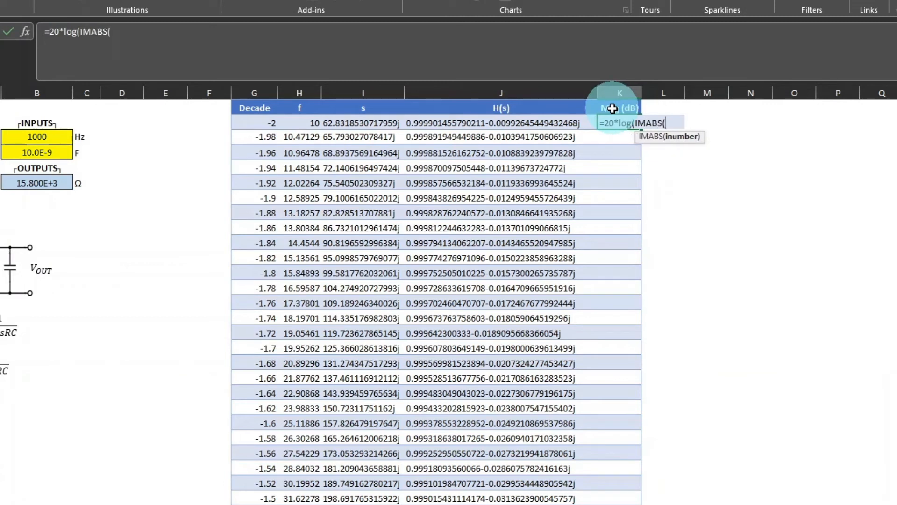
left_click(569, 124)
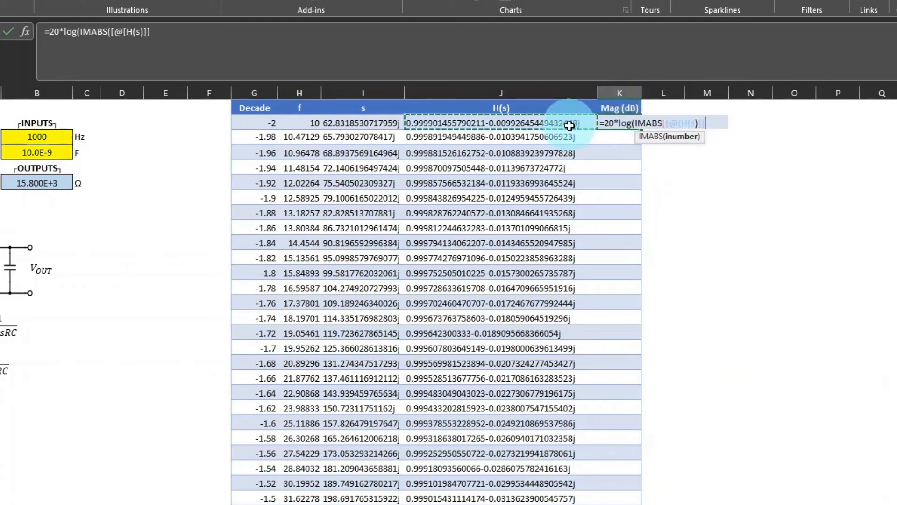
type("))")
key("Return")
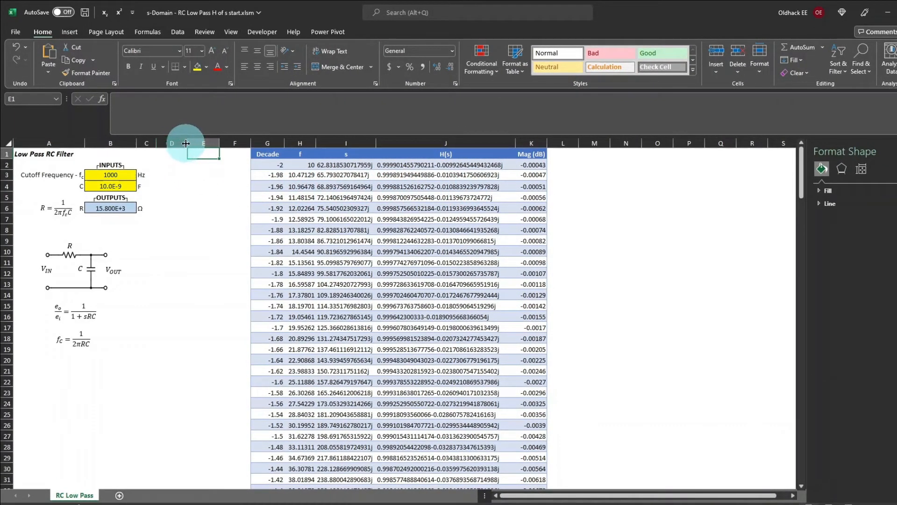
Plot Mag (dB) against f as a smooth-line scatter chart without markers, placed beside the inputs over a widened column D.
left_click_drag(186, 143, 339, 145)
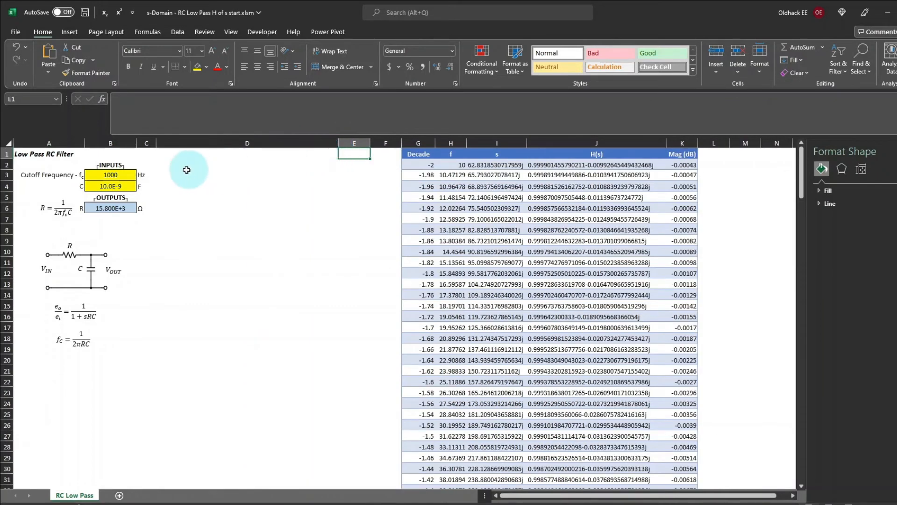
left_click(450, 164)
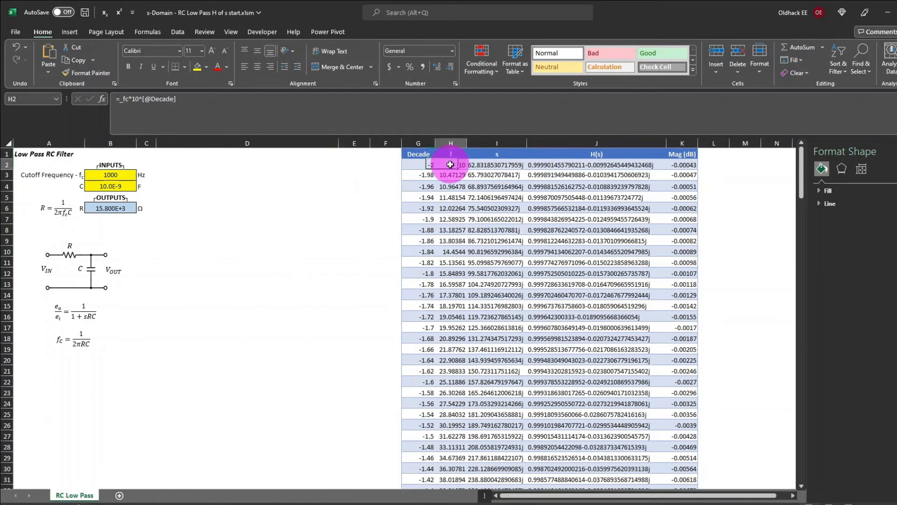
key("ctrl+space")
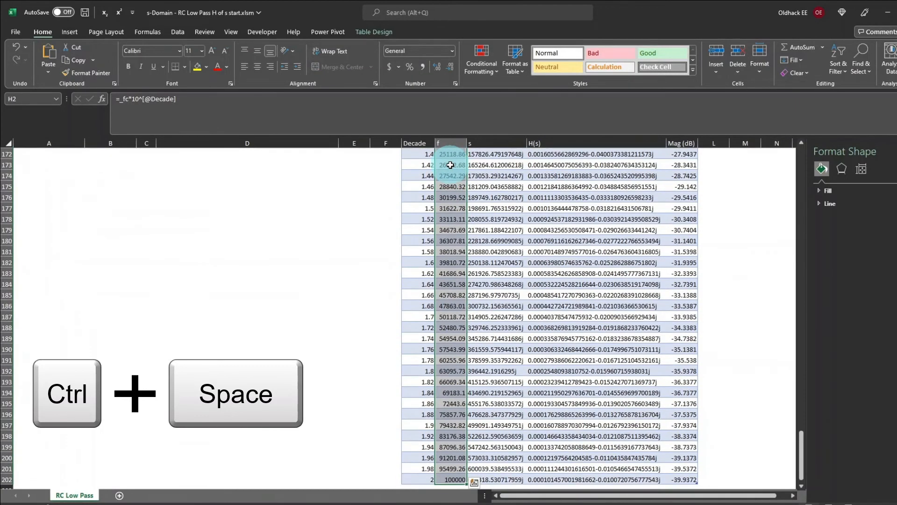
left_click(688, 479, "ctrl")
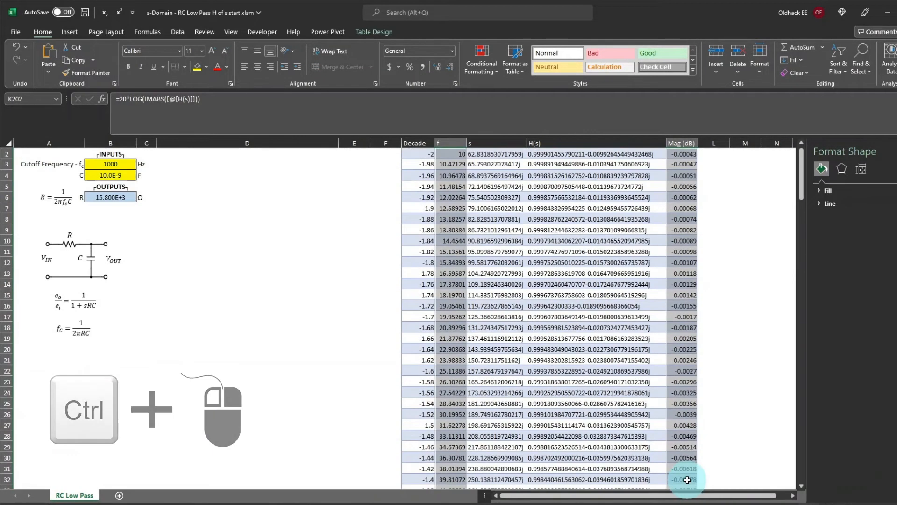
key("ctrl+space")
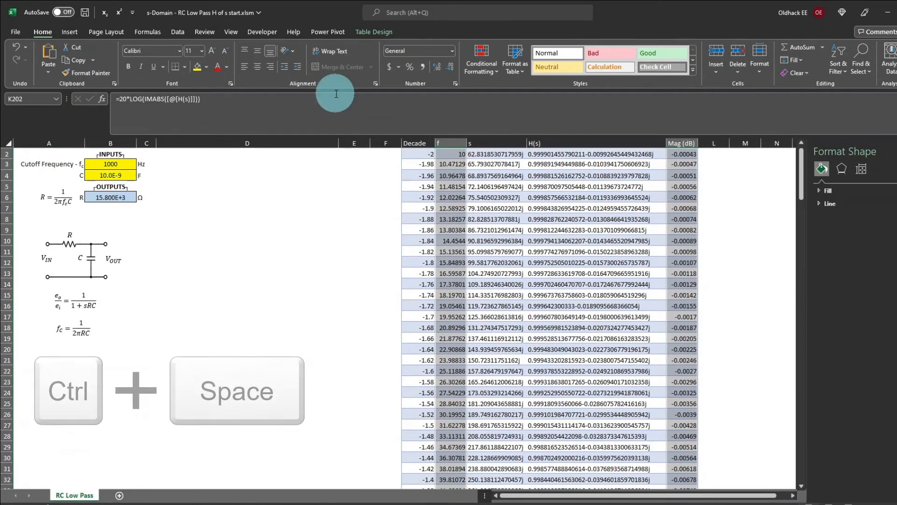
left_click(73, 32)
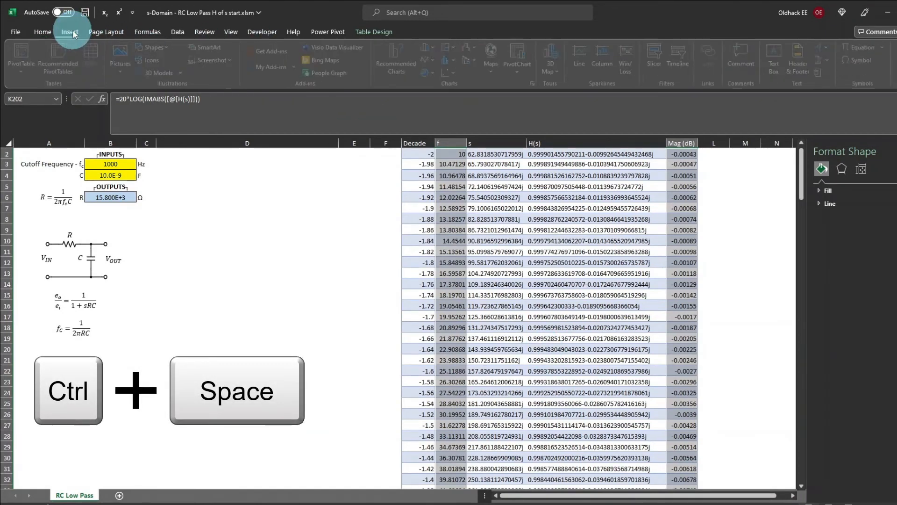
left_click(453, 72)
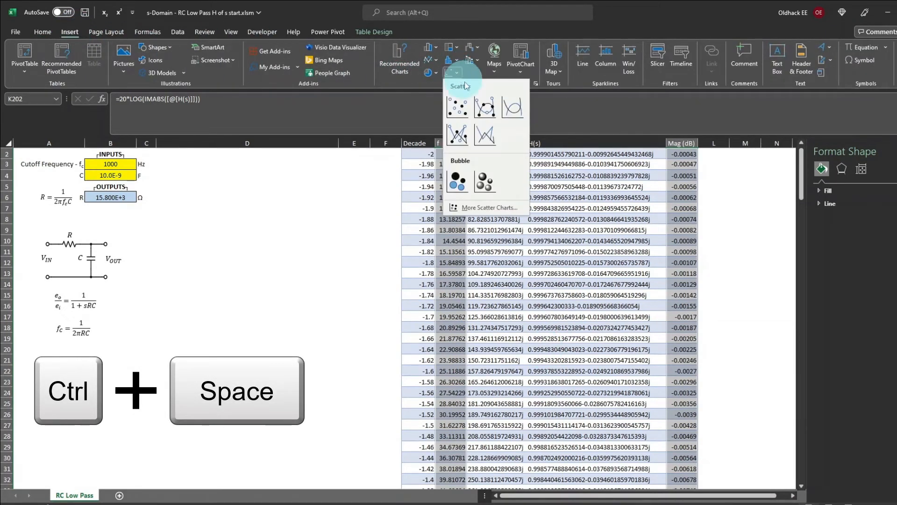
left_click(513, 107)
left_click_drag(365, 257, 244, 163)
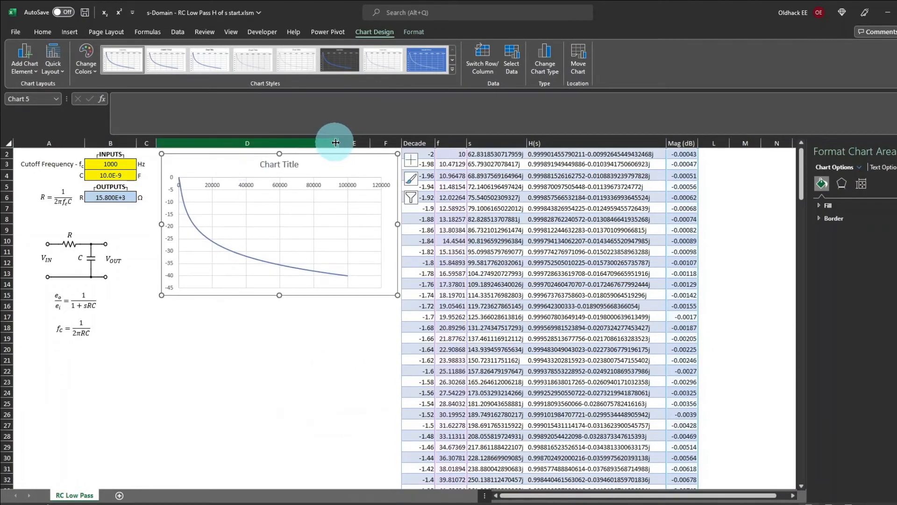
left_click_drag(339, 143, 407, 144)
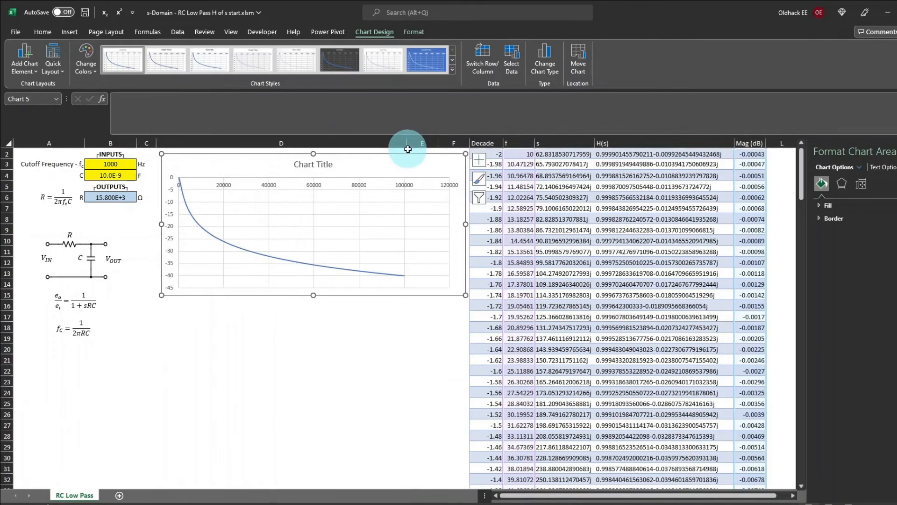
Set the chart's horizontal frequency axis to a logarithmic scale.
left_click(308, 189)
right_click(308, 188)
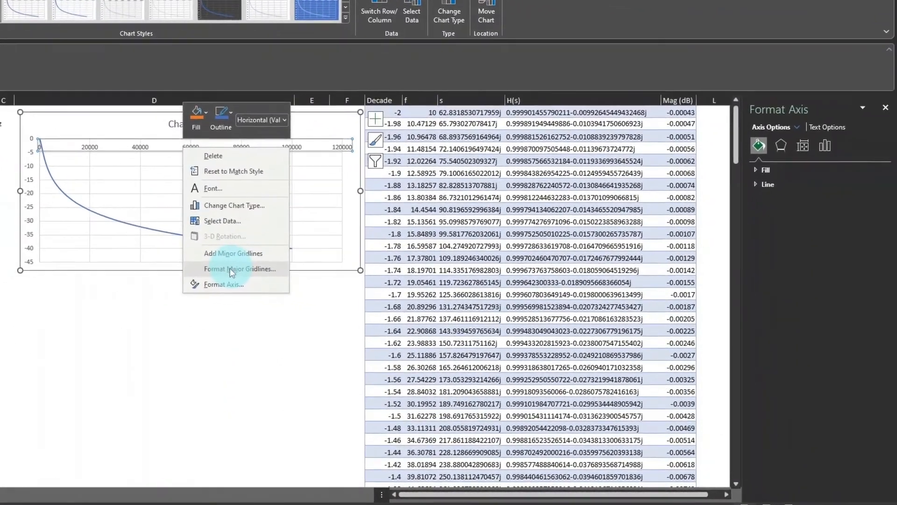
left_click(284, 296)
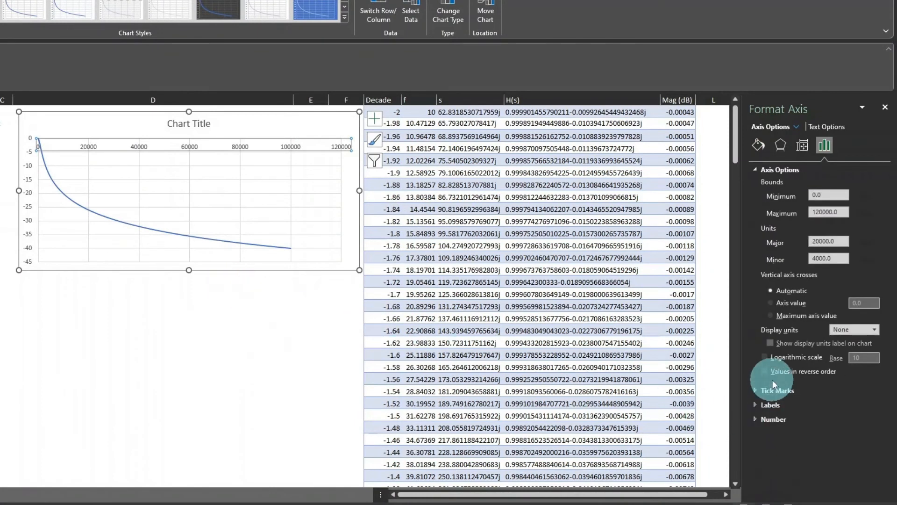
left_click(765, 356)
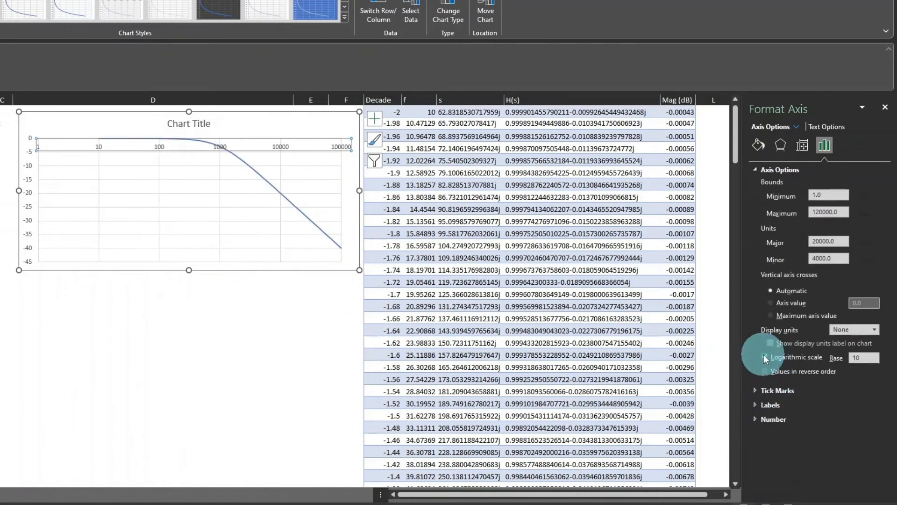
Format the chart's vertical axis so that the horizontal axis crosses at axis value -500.
left_click(29, 192)
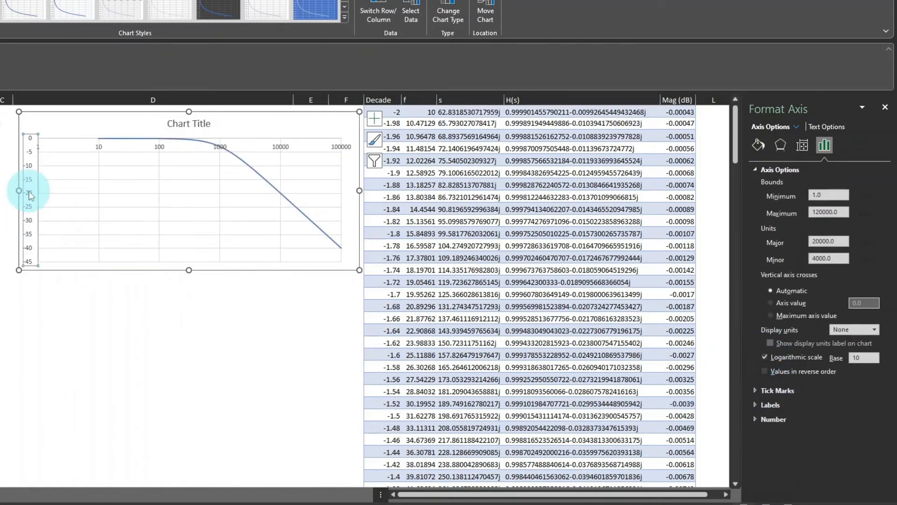
right_click(29, 194)
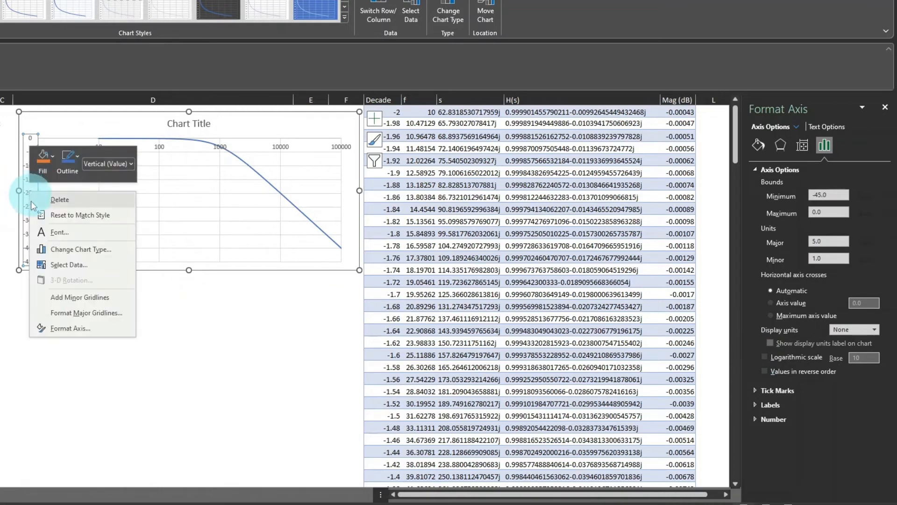
left_click(60, 327)
left_click(794, 304)
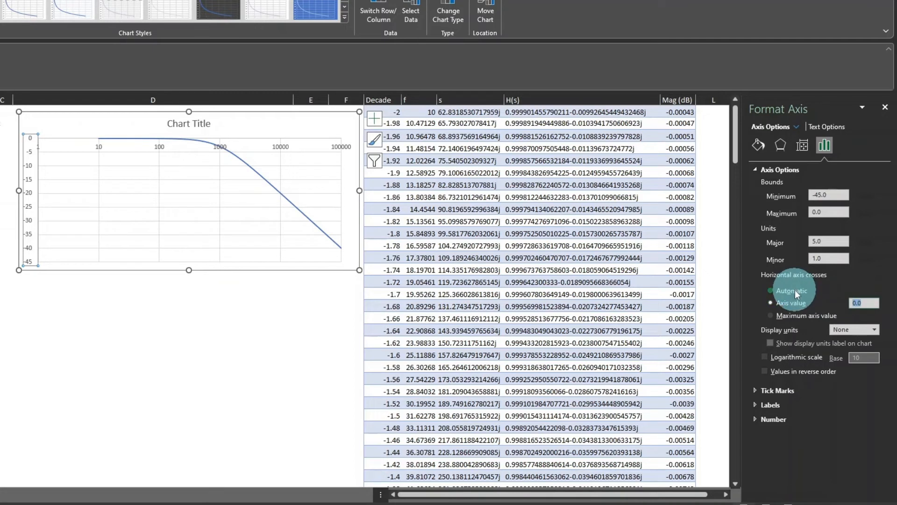
type("-5")
key("Return")
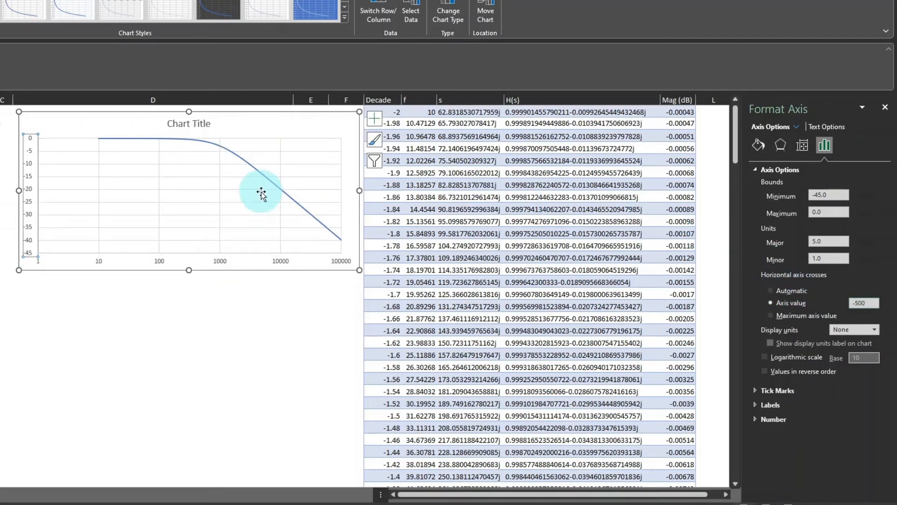
Set the minimum bound of the chart's horizontal frequency axis to 10.
left_click(98, 264)
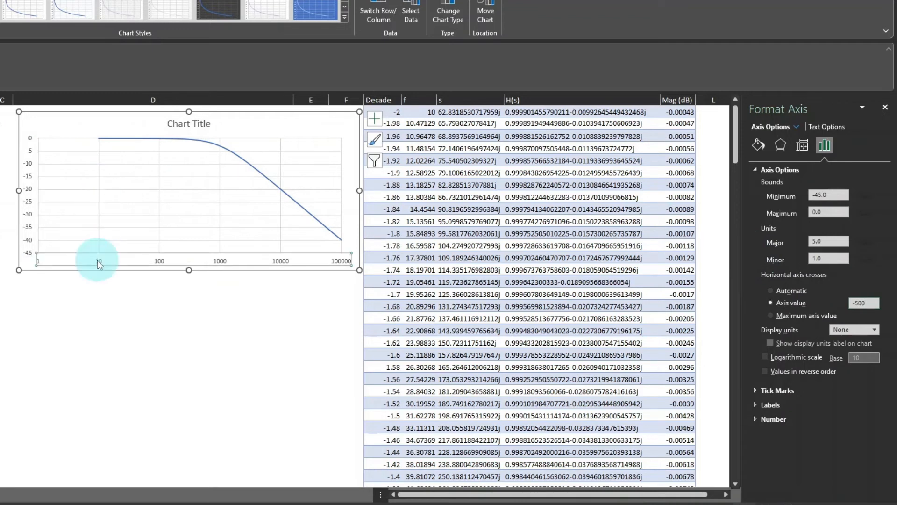
left_click(827, 193)
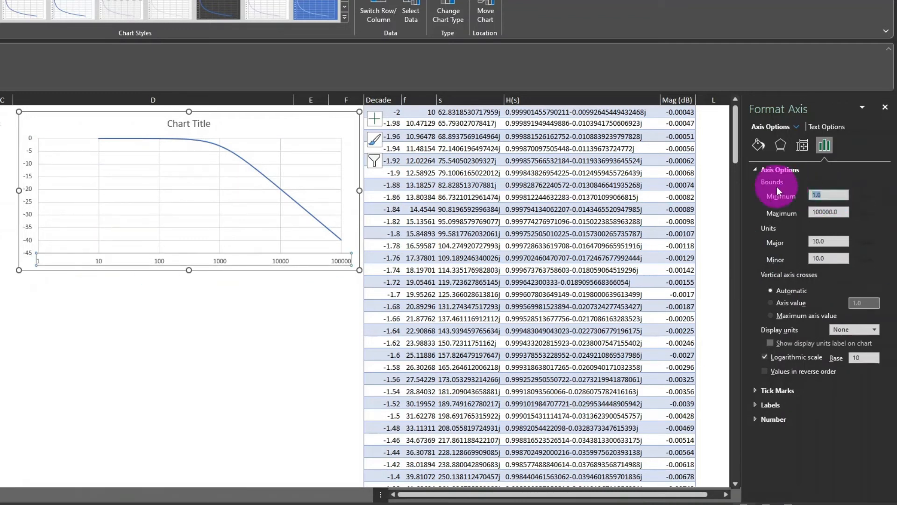
type("10")
key("Return")
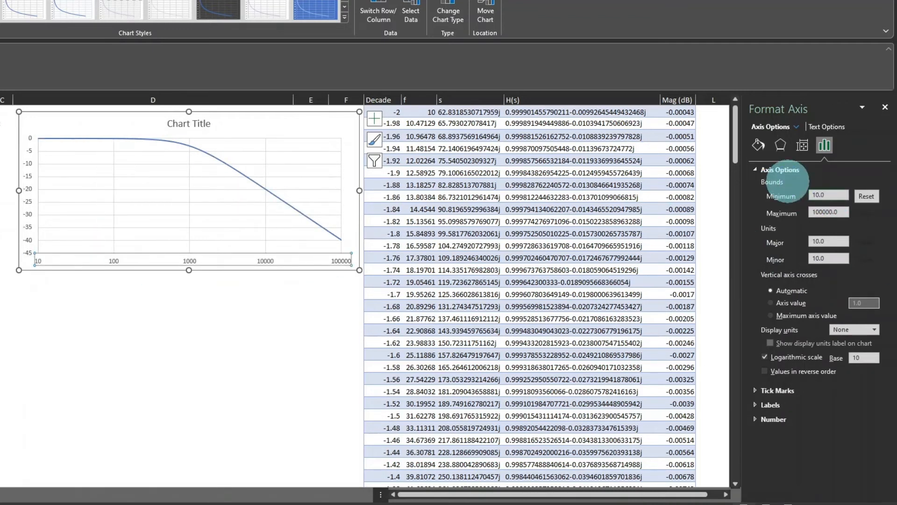
Delete the chart title and add a vertical axis title reading "Magnitude (dB)".
left_click(185, 124)
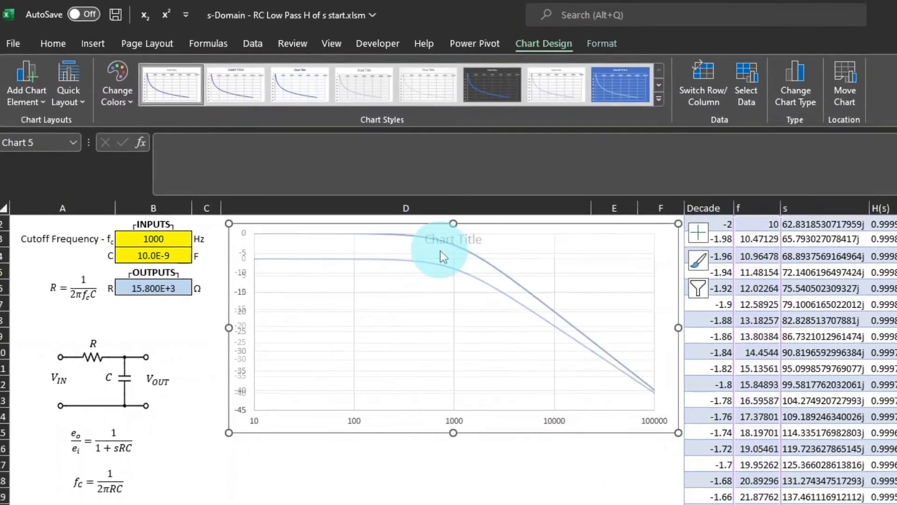
key("Delete")
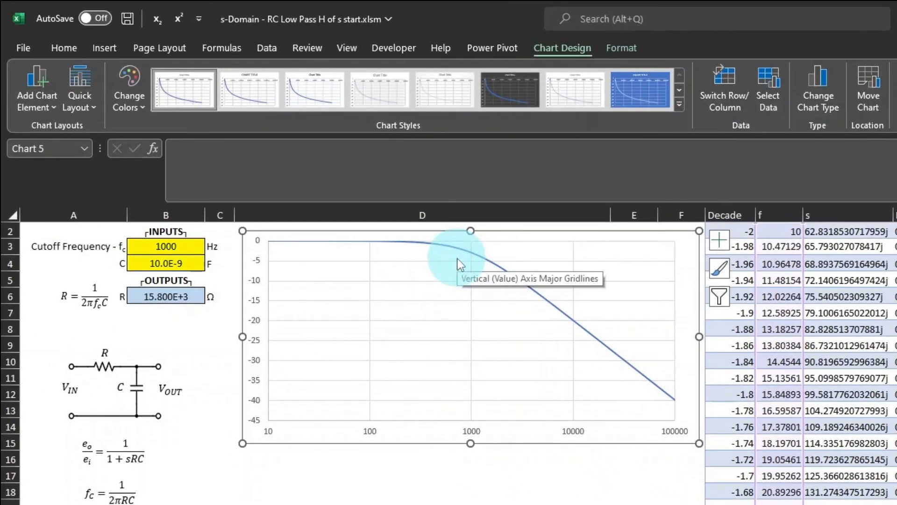
left_click(30, 84)
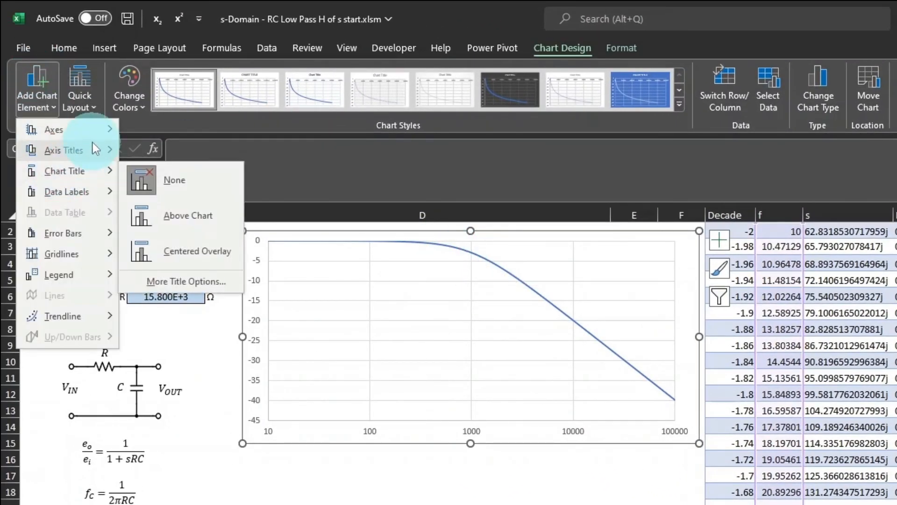
mouse_move(94, 150)
left_click(164, 192)
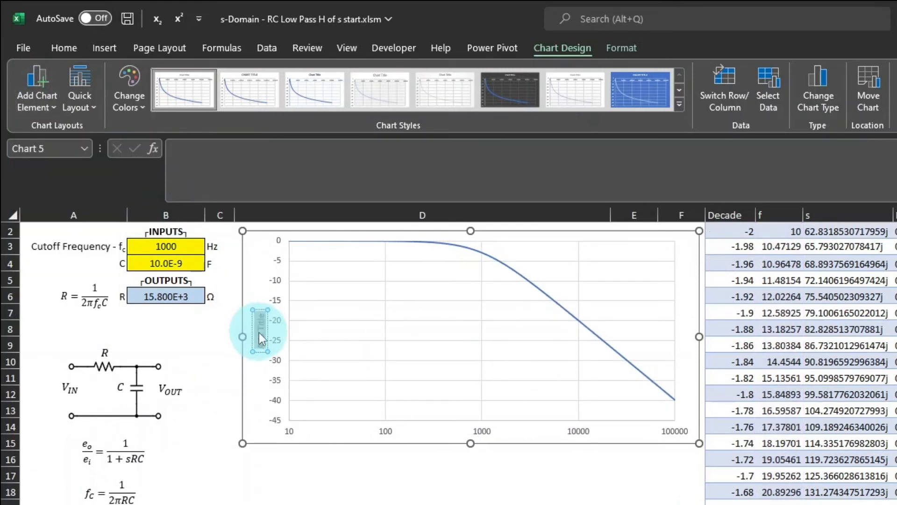
type("Magnitude (dB")
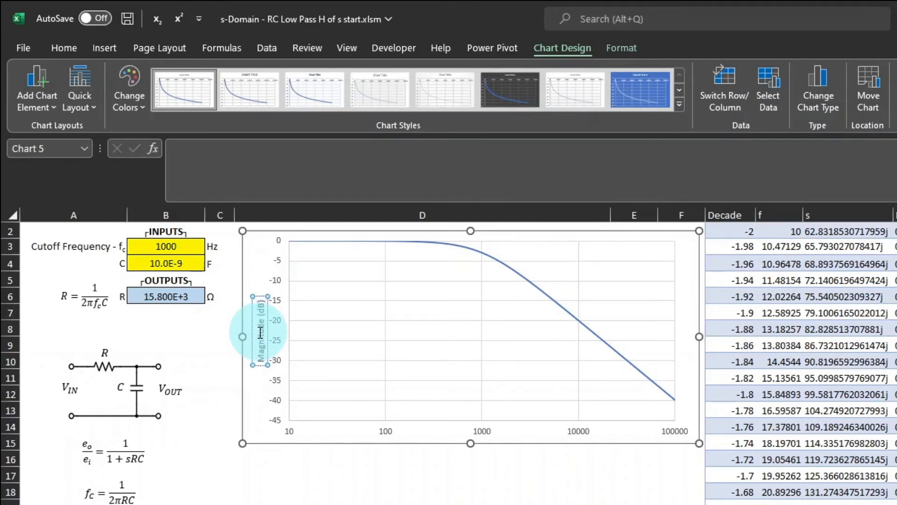
Add a horizontal axis title to the chart reading "Frequency".
left_click(41, 106)
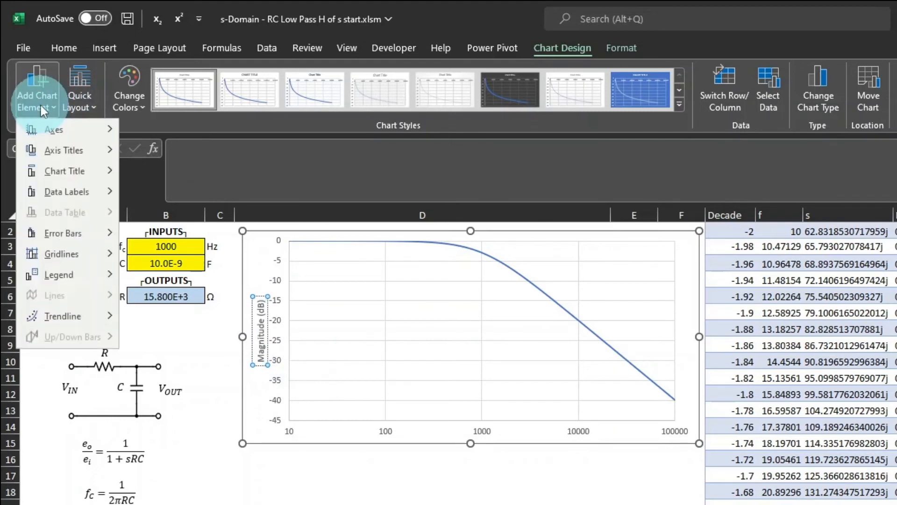
left_click(77, 148)
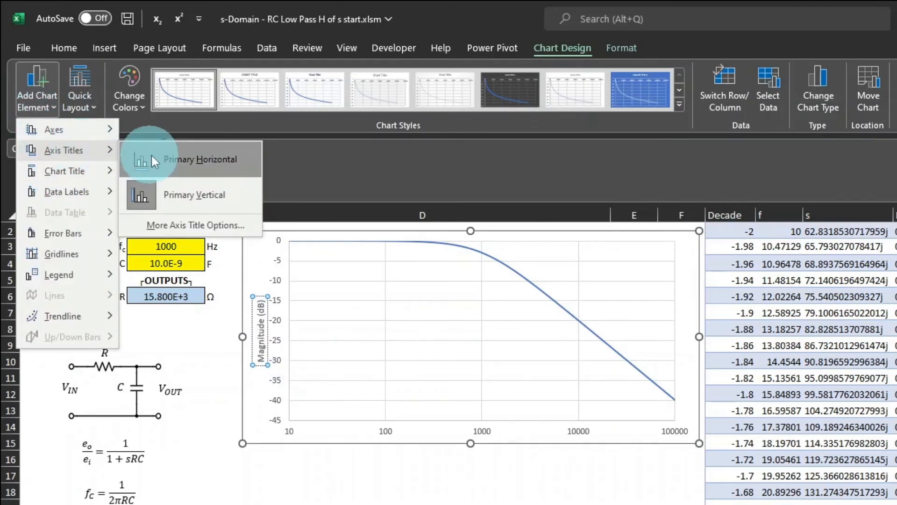
left_click(168, 160)
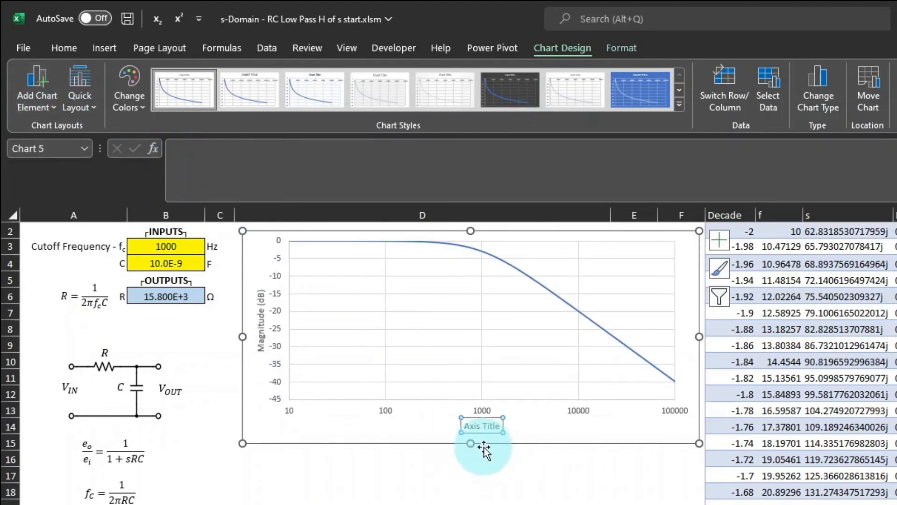
left_click(485, 426)
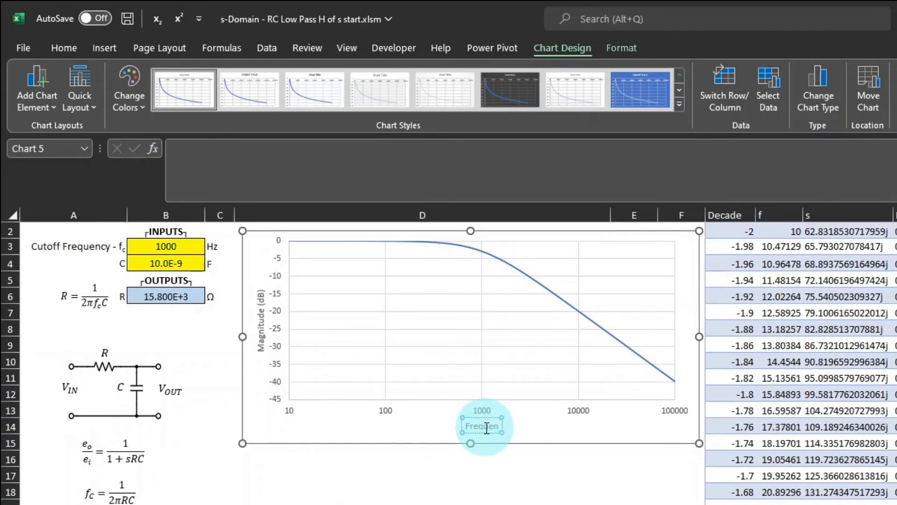
left_click(488, 474)
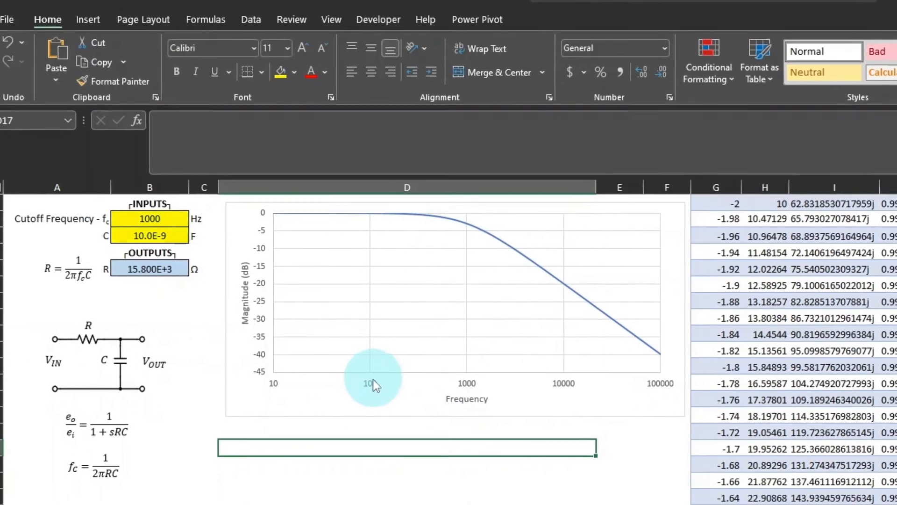
Add minor gridlines to the chart's horizontal frequency axis.
left_click(388, 407)
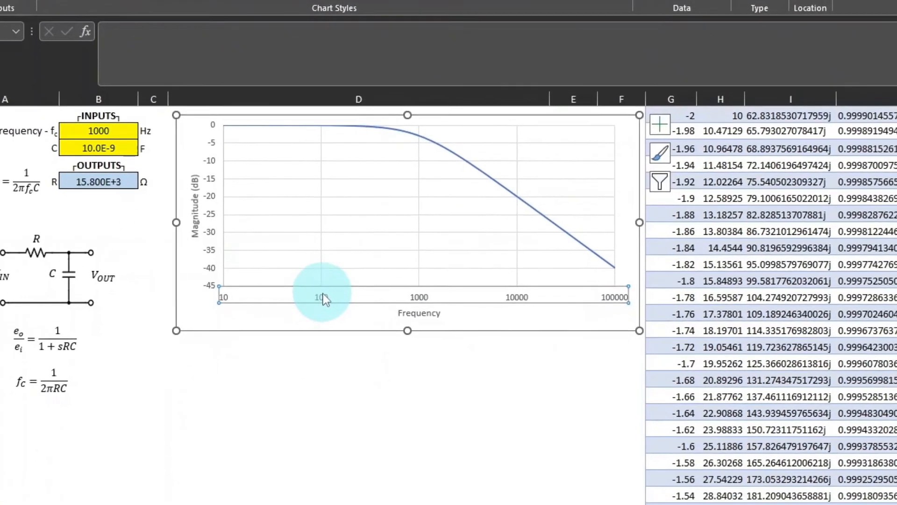
right_click(347, 339)
left_click(380, 381)
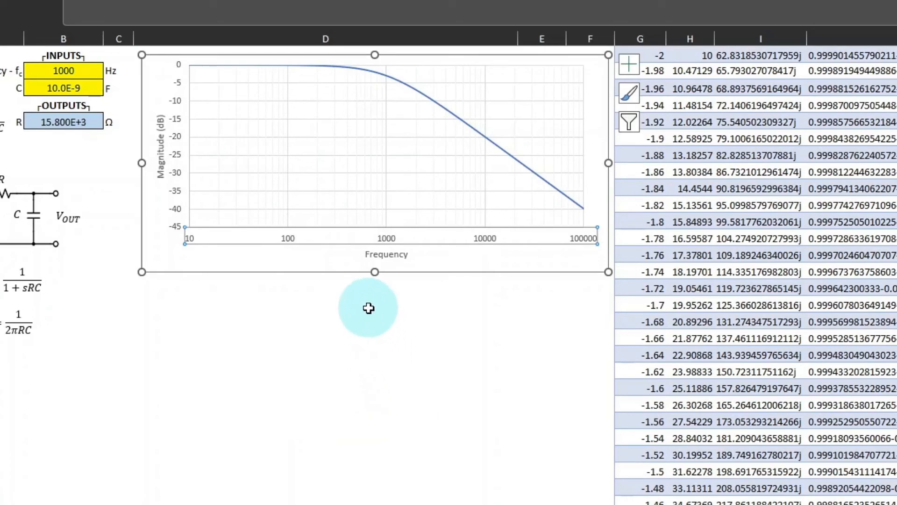
left_click(369, 308)
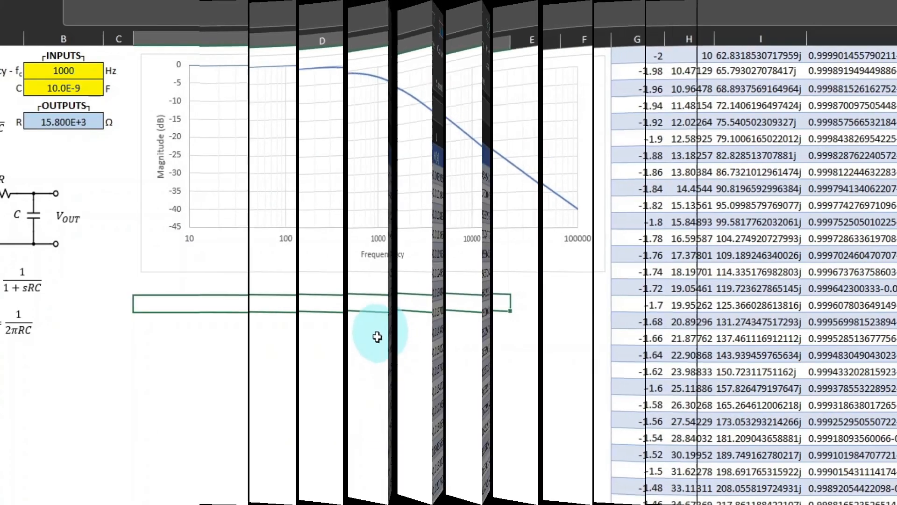
Add a table column headed "Phase (Φ)" next to Mag (dB), inserting the Greek capital letter Phi as a symbol.
left_click(626, 154)
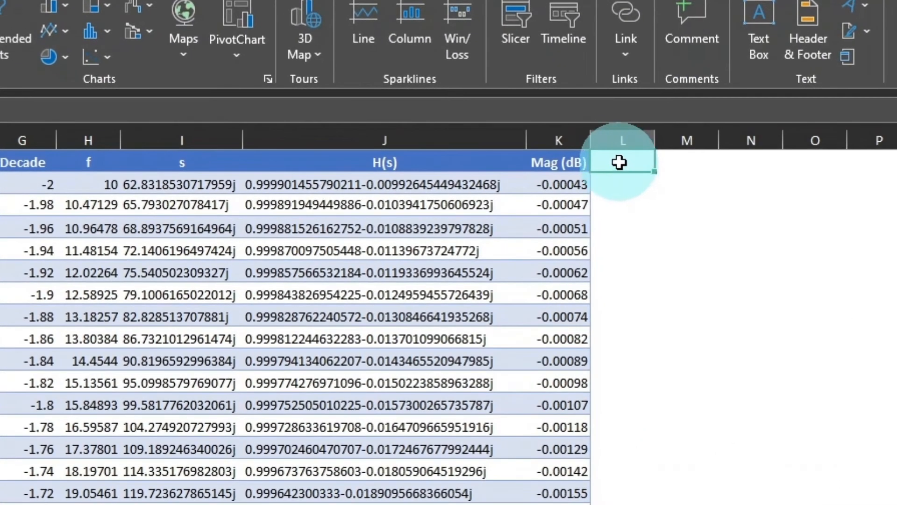
type("Phas")
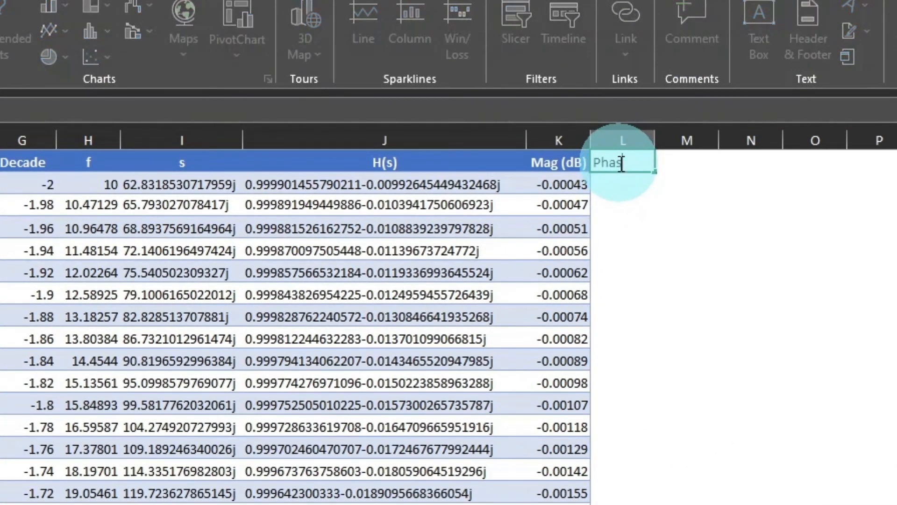
type("e (")
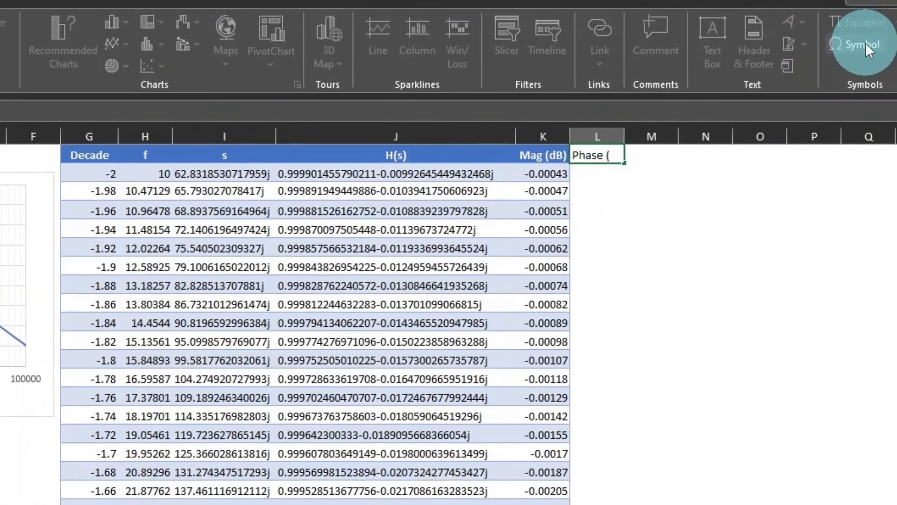
left_click(865, 43)
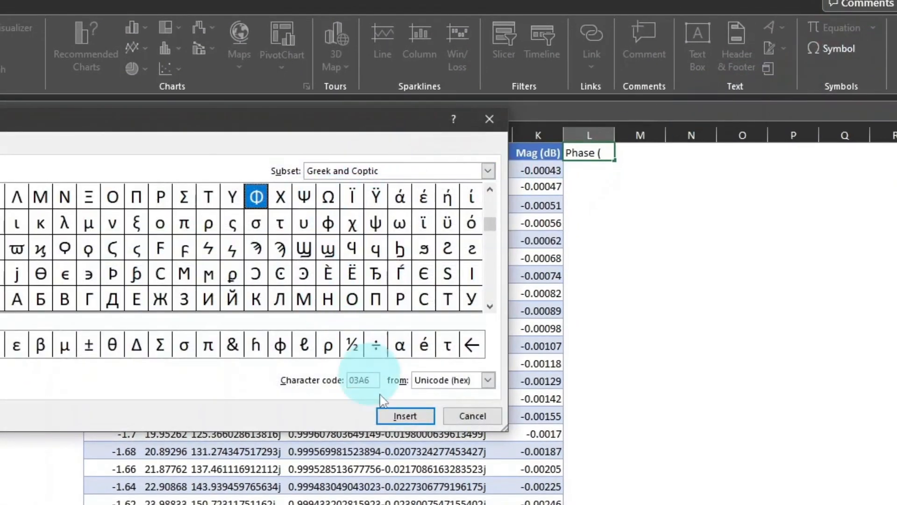
left_click(405, 416)
left_click(473, 416)
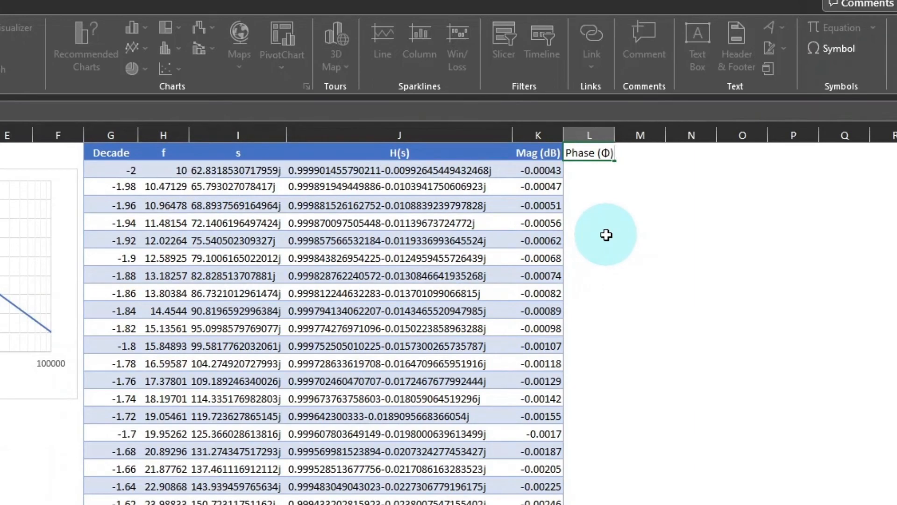
type(")")
key("Return")
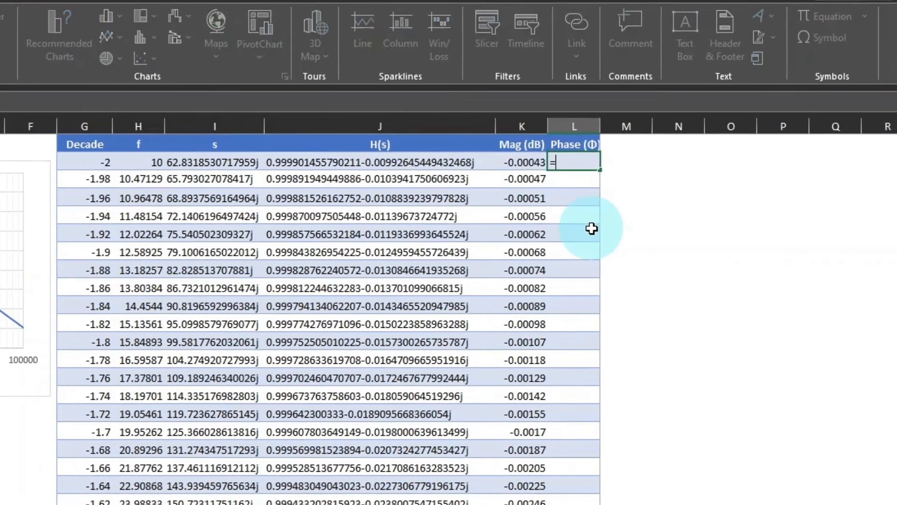
Fill the Phase (Φ) column with the formula =IMARGUMENT([@[H(s)]]).
type("=imar")
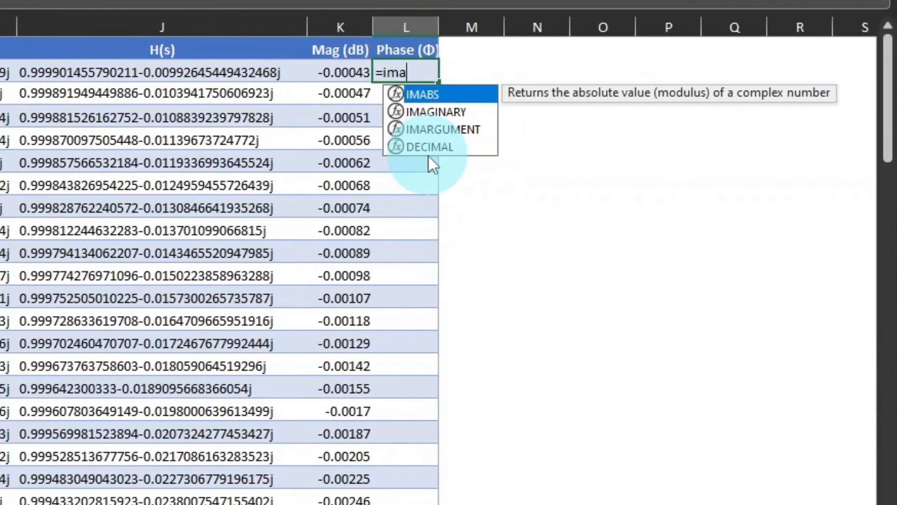
key("Tab")
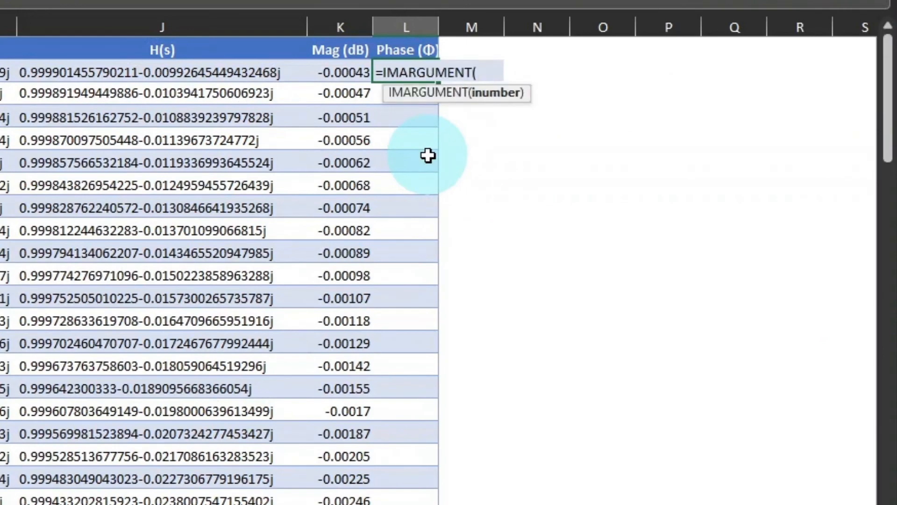
left_click(202, 74)
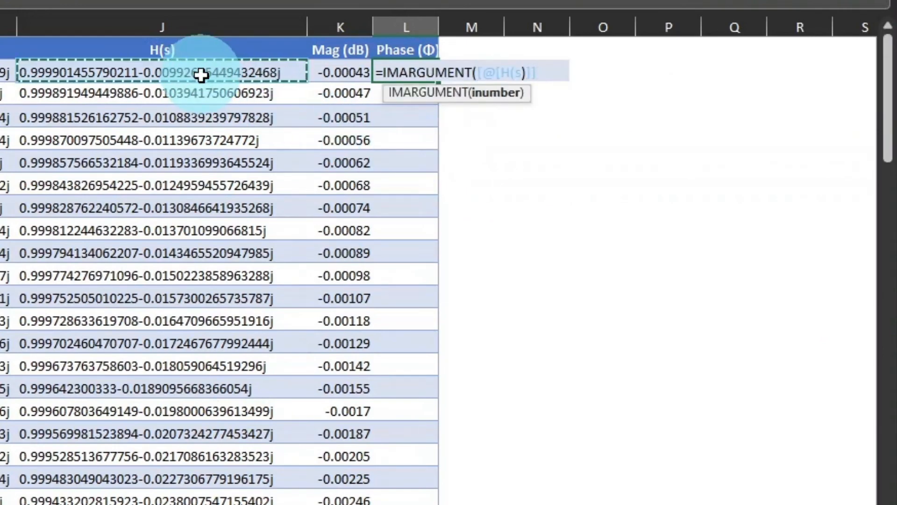
type(")")
key("Return")
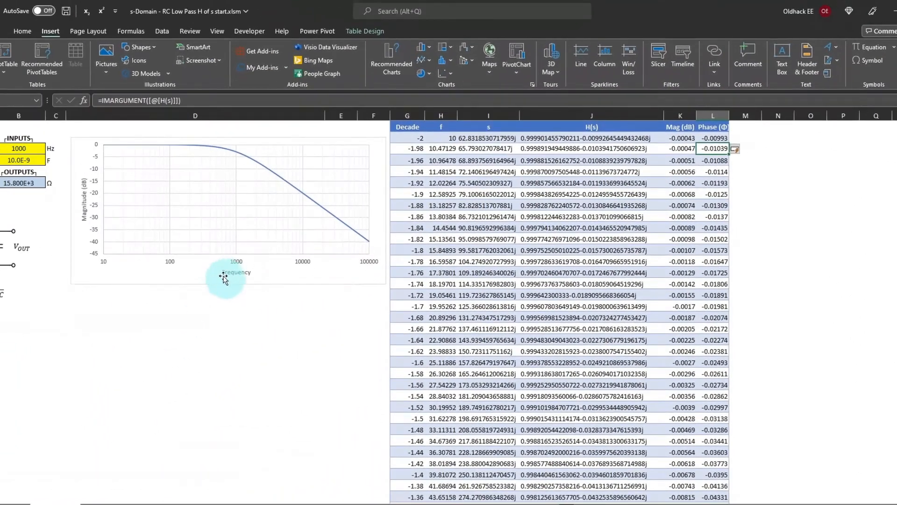
Duplicate the magnitude chart and place the copy directly below the original.
left_click(201, 276, "ctrl")
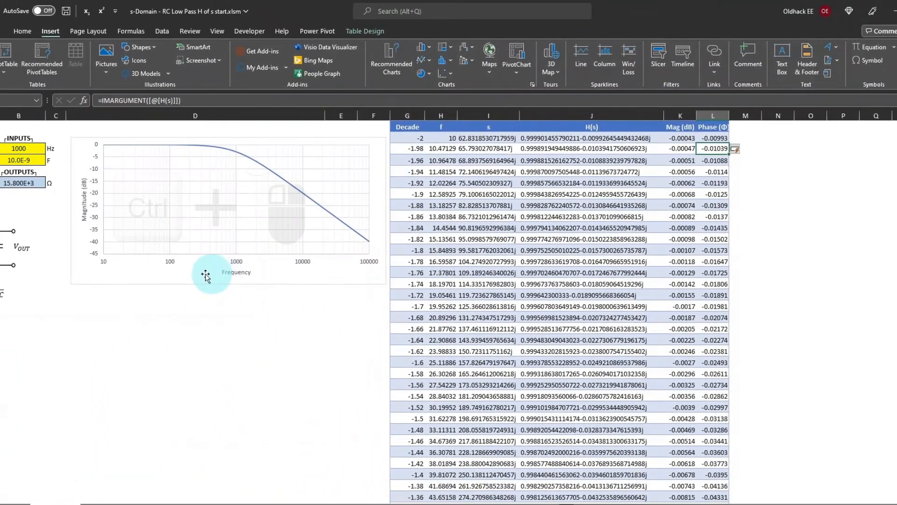
left_click_drag(201, 275, 178, 427)
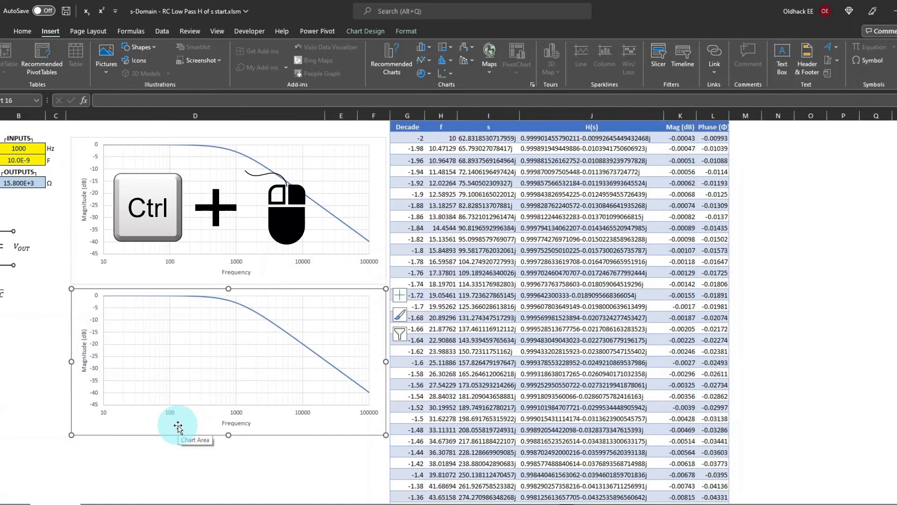
Change the vertical axis title of the duplicated chart to "Phase (Φ)", inserting the Greek capital letter Phi as a symbol.
left_click(84, 353)
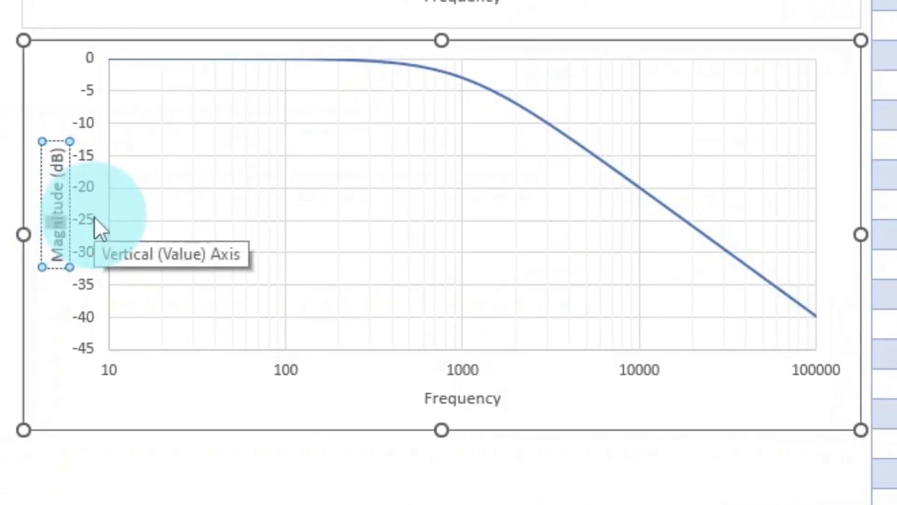
key("shift+Left")
key("shift+Left")
key("shift+Left")
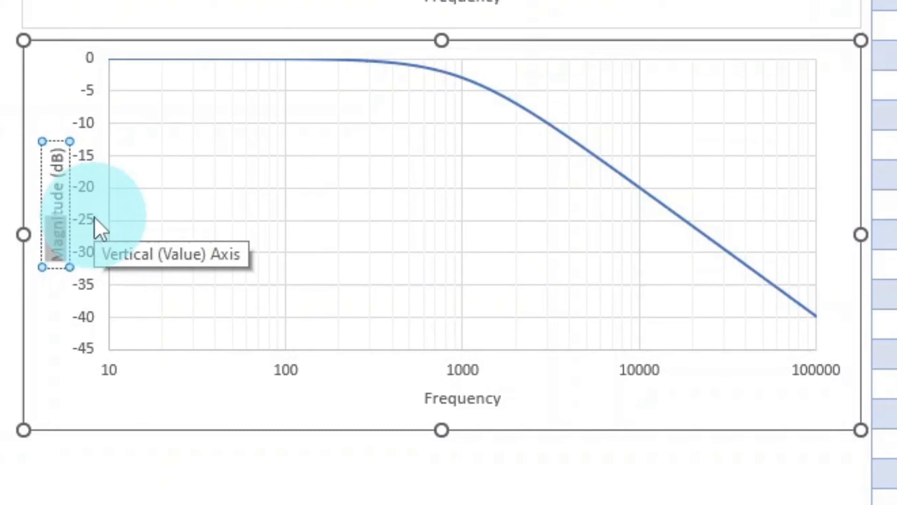
type("Phase ")
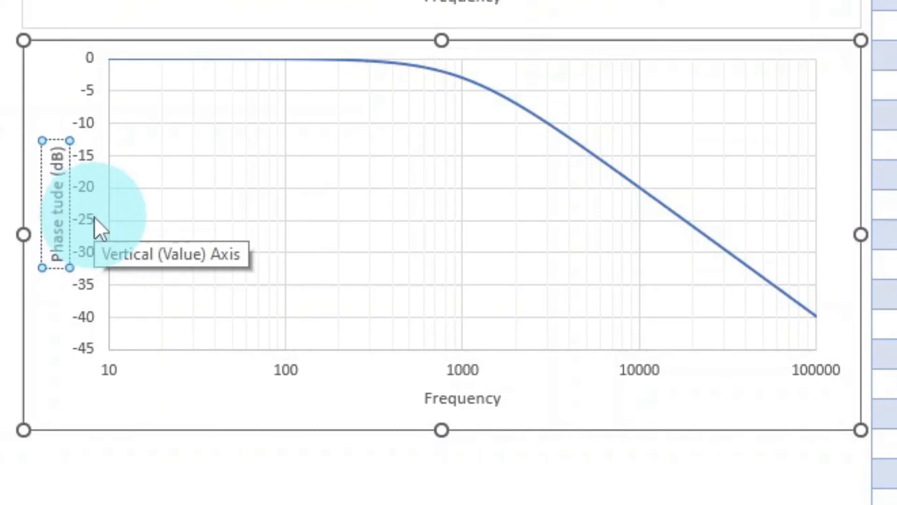
type("(")
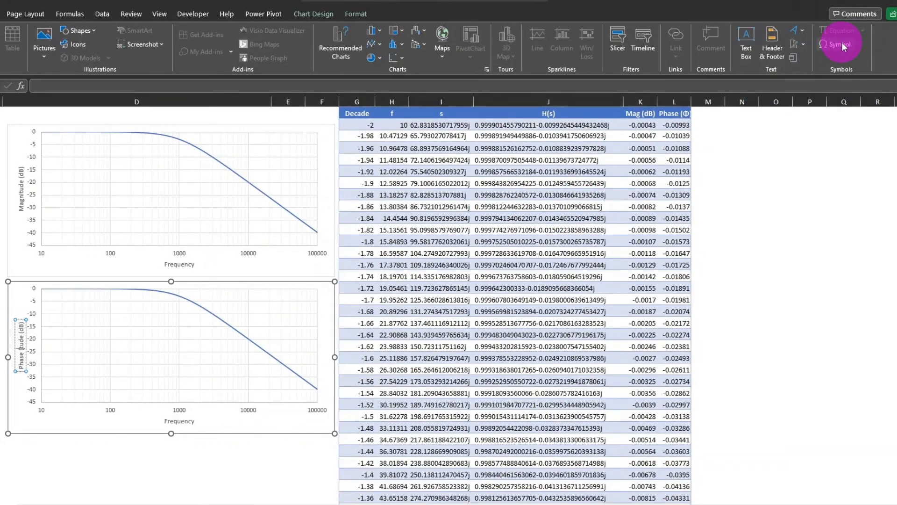
left_click(840, 45)
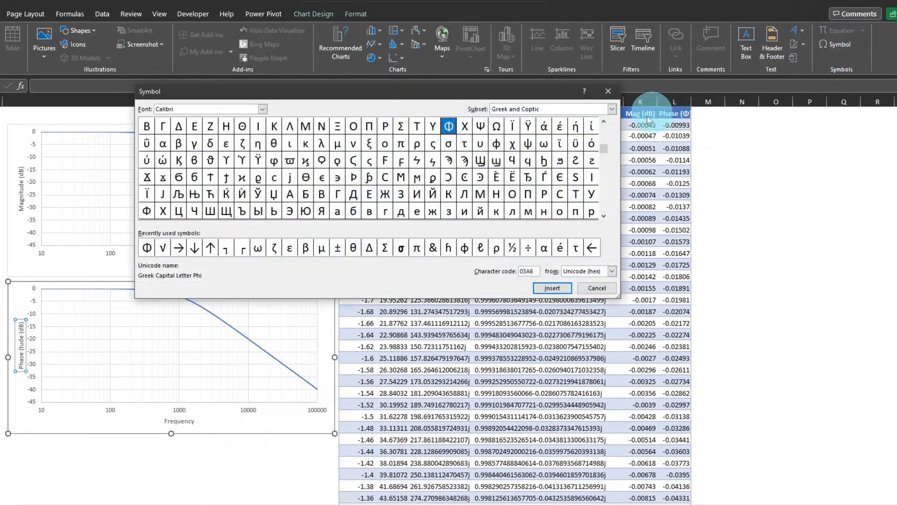
left_click(590, 289)
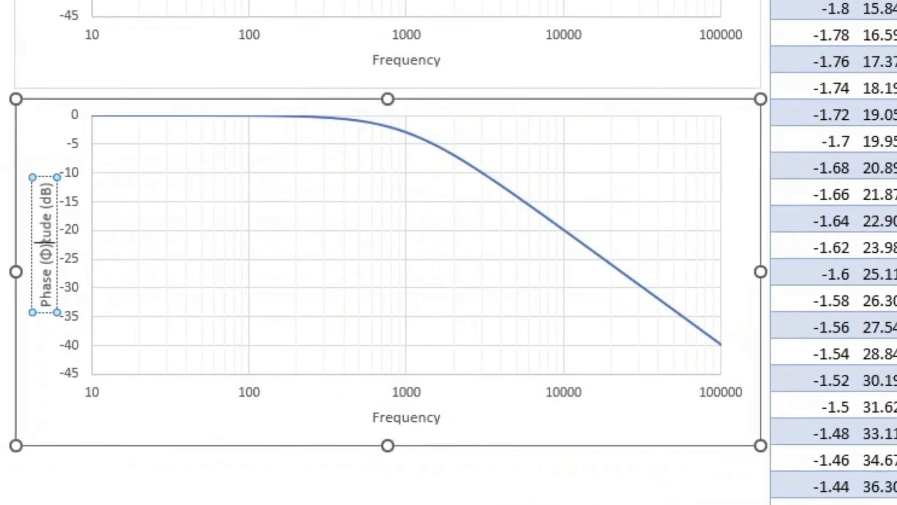
key("Delete")
key("Delete")
key("Delete")
key("Delete")
key("Delete")
key("Delete")
key("Delete")
key("Delete")
key("Delete")
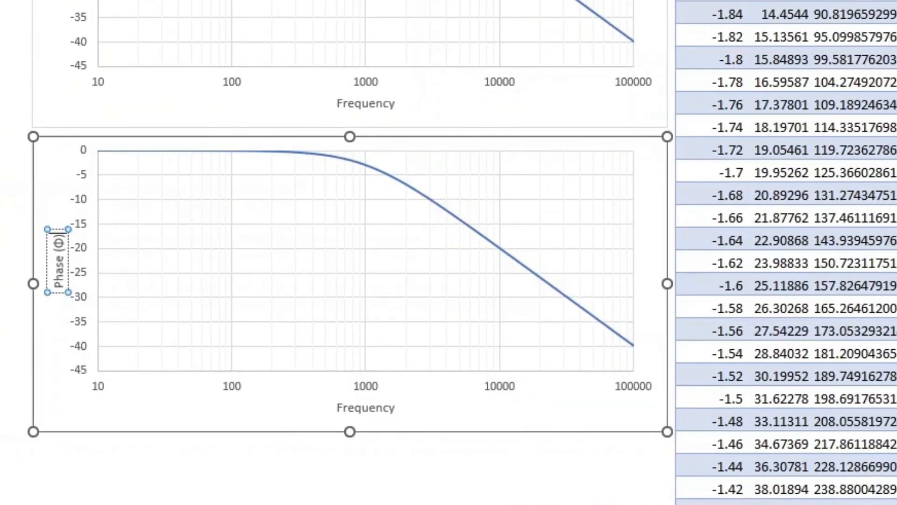
left_click(577, 423)
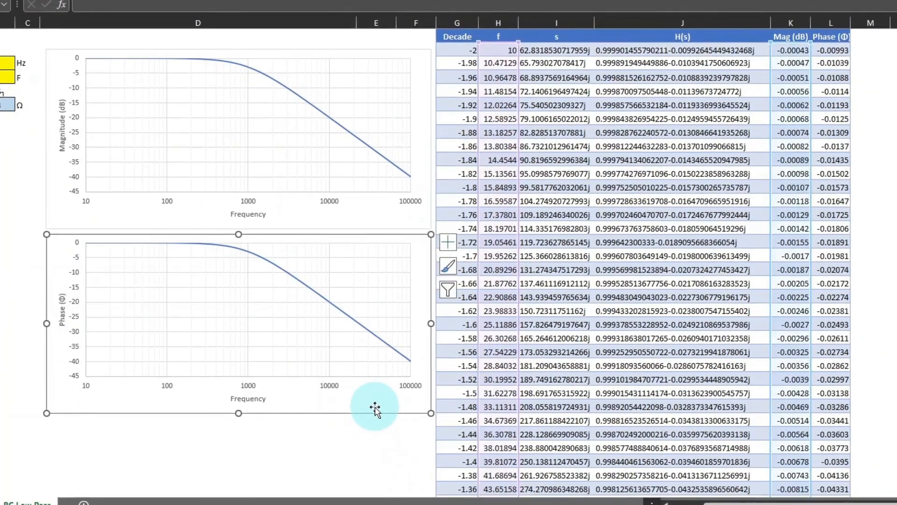
Copy the Phase (Φ) column's data and paste it into the duplicated lower chart as a new series.
left_click(832, 50)
key("ctrl+space")
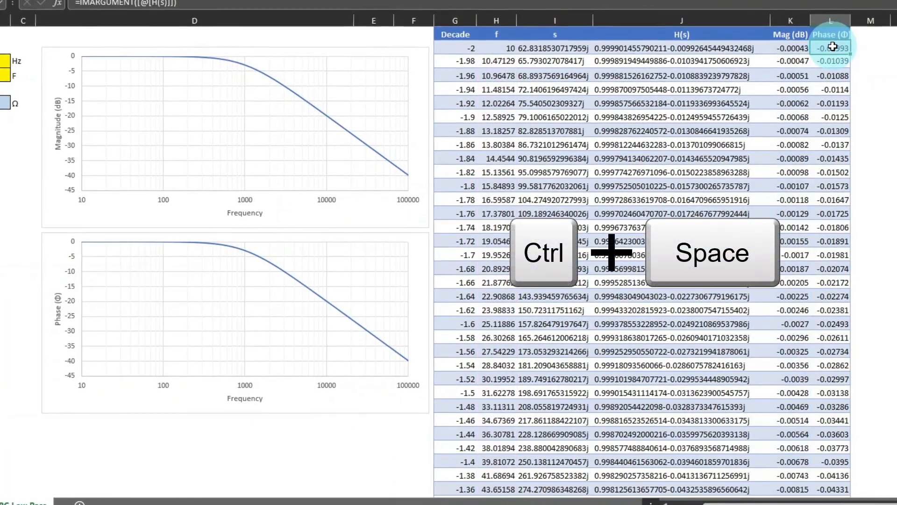
key("ctrl+space")
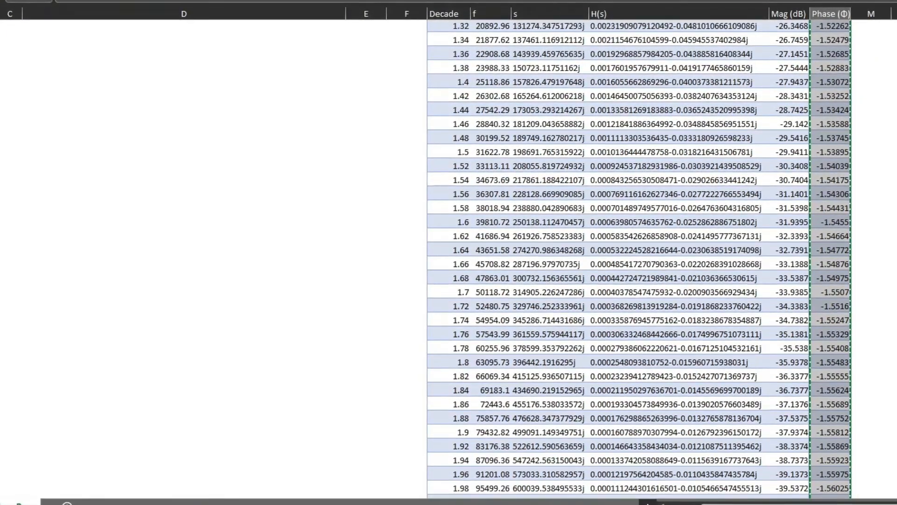
scroll(449, 257, "up", 20)
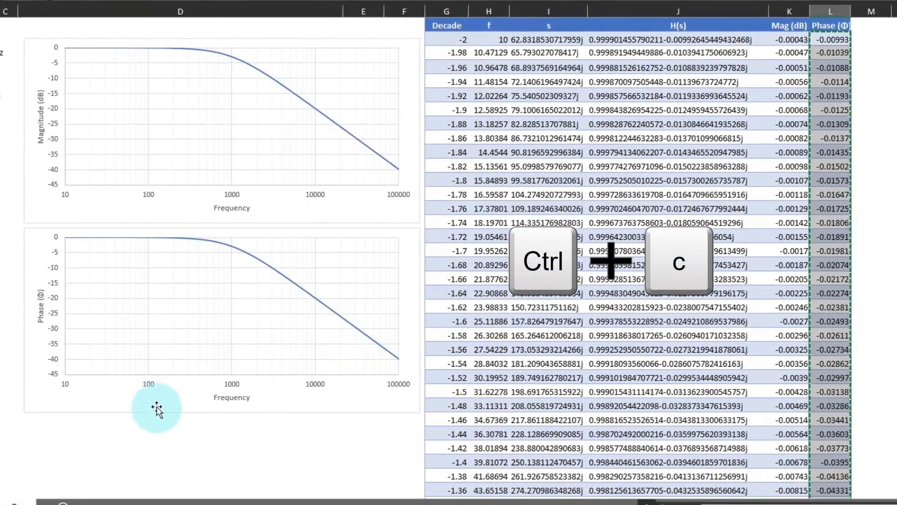
left_click(157, 409)
key("ctrl+v")
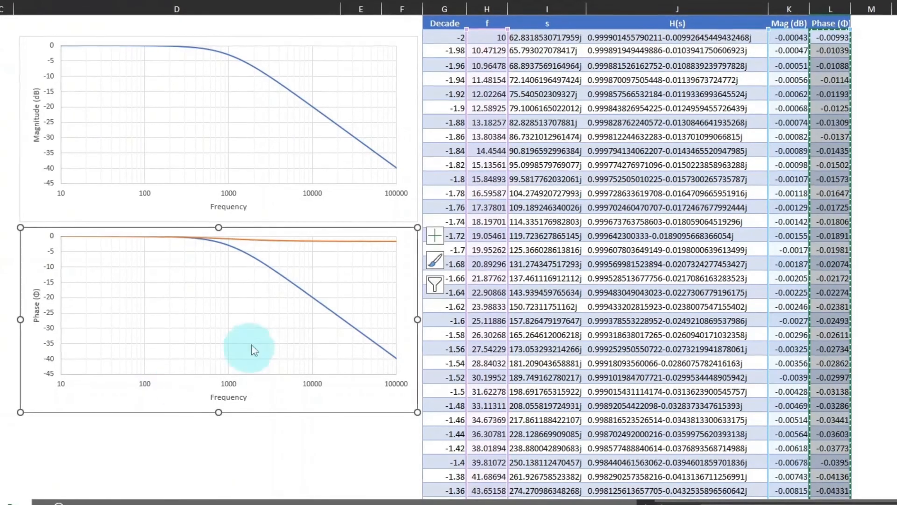
Delete the original magnitude series from the lower chart, keeping only the phase curve.
left_click(314, 305)
right_click(325, 313)
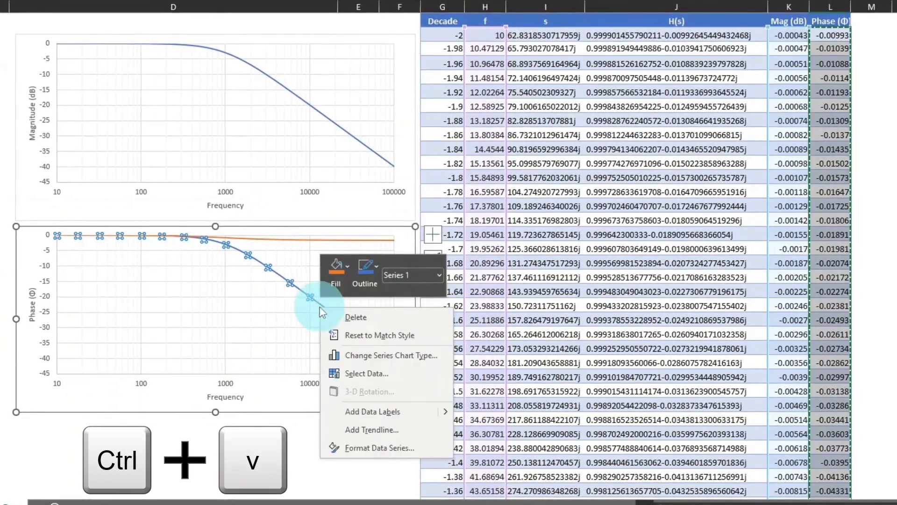
left_click(349, 318)
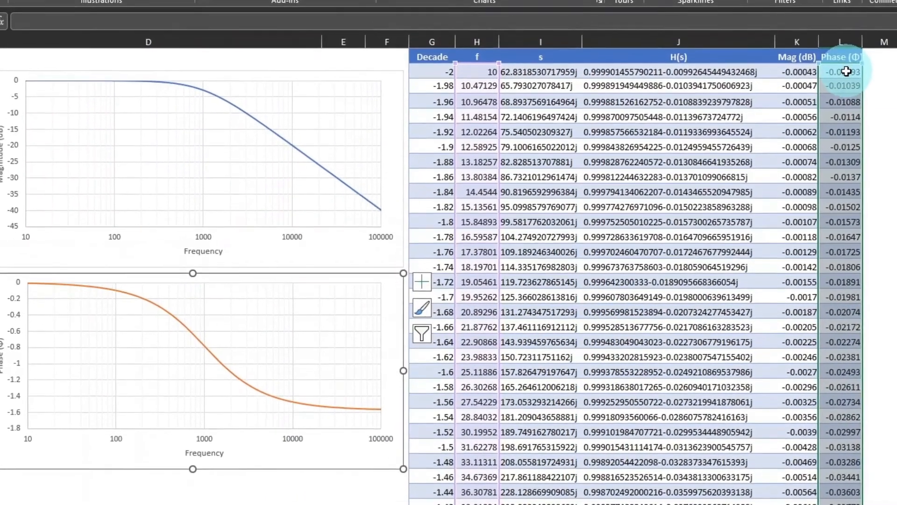
Convert the Phase (Φ) column to degrees by changing its formula to =DEGREES(IMARGUMENT([@[H(s)]])).
left_click(847, 71)
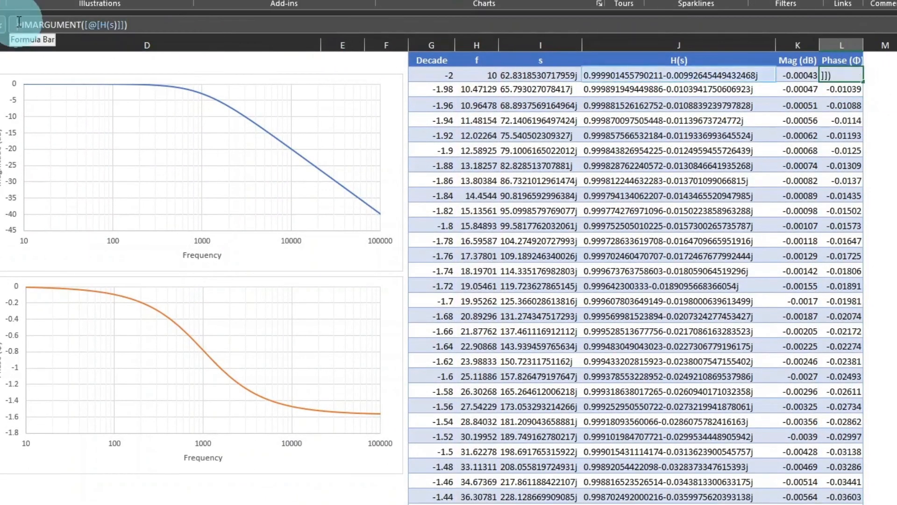
type("de")
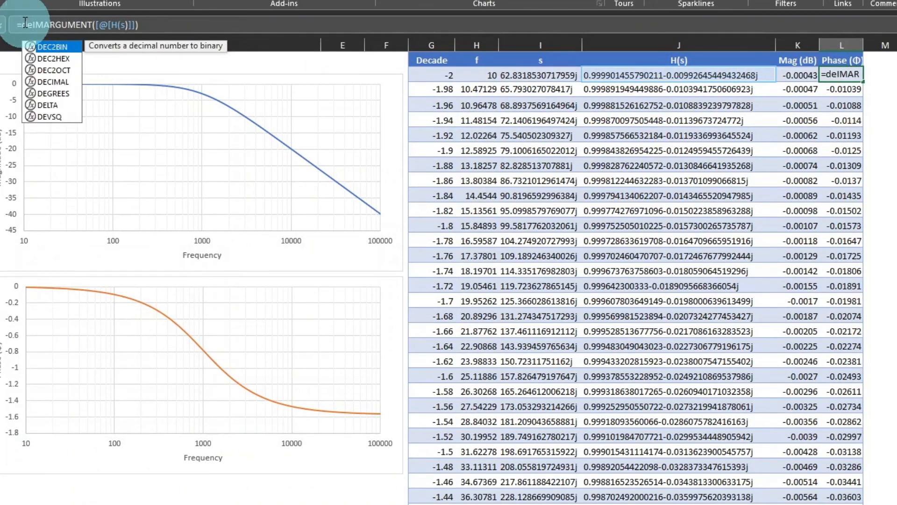
type("g")
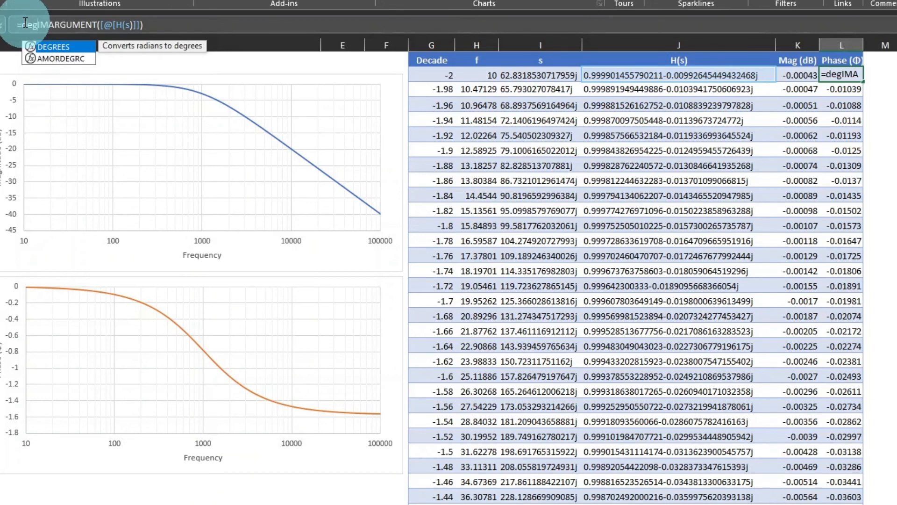
type("rees(")
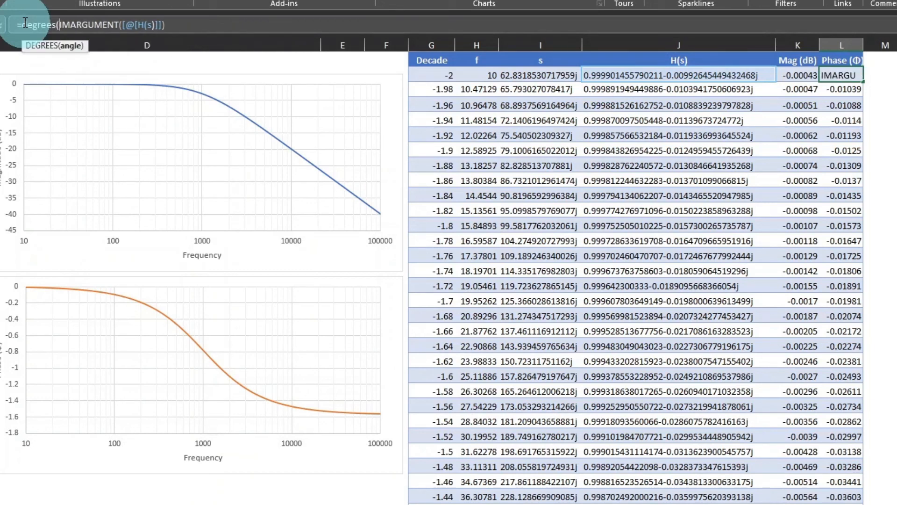
left_click(183, 25)
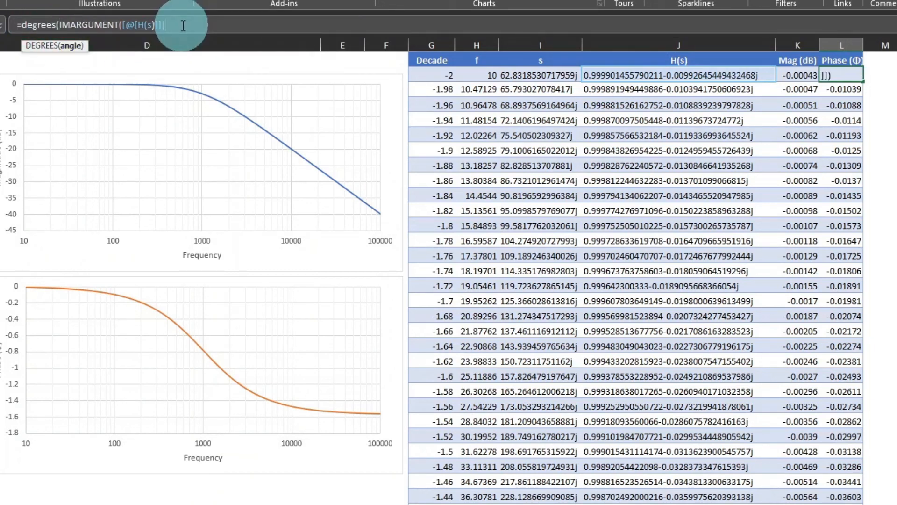
key("Return")
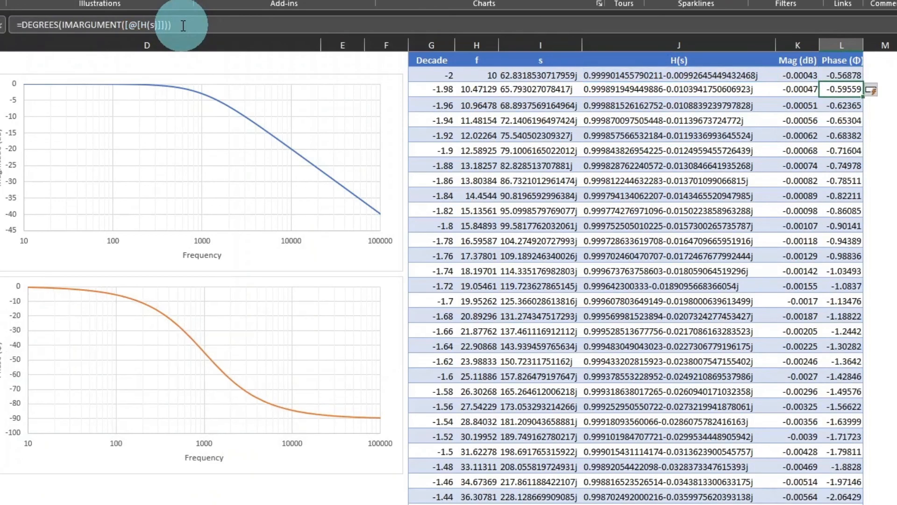